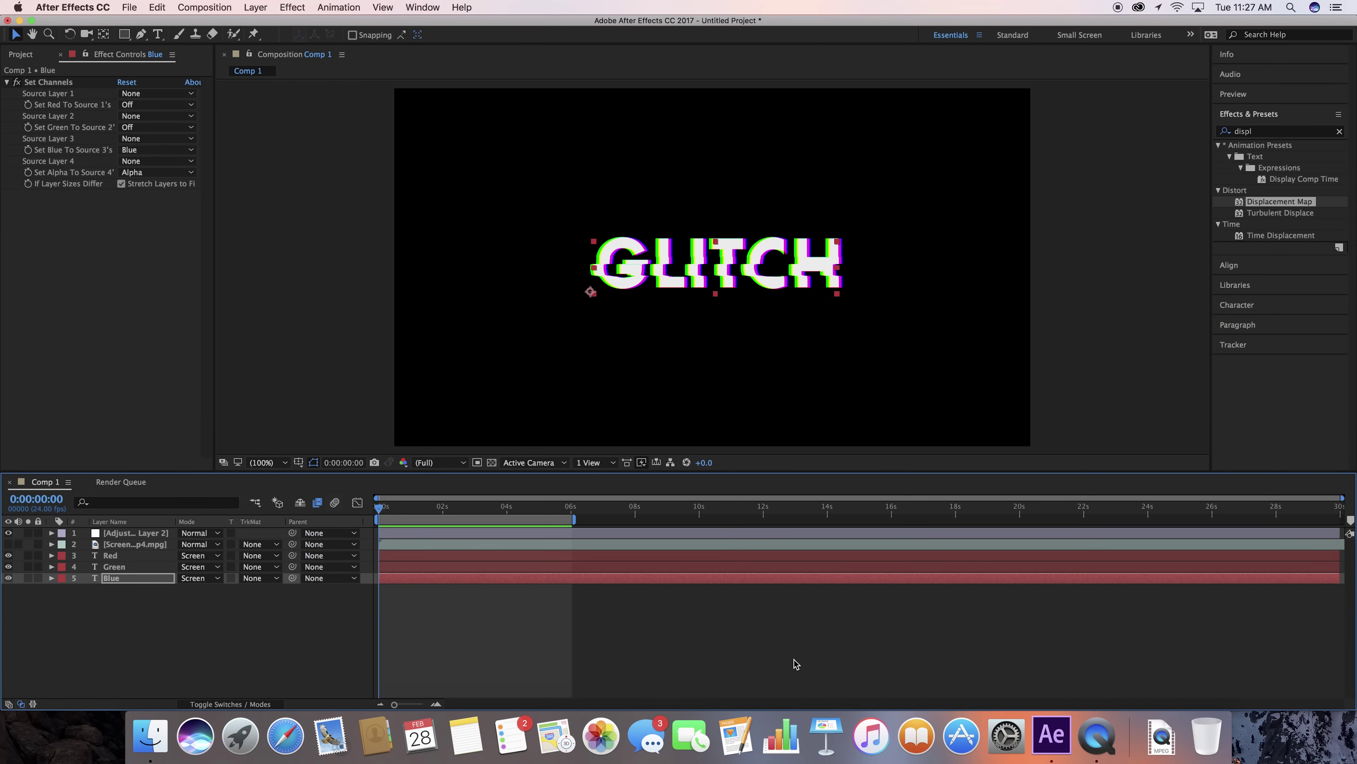
Step: Preview the finished RGB glitch, then start a new 1920×1080, 24 fps composition named Comp 3
{"action": "key", "text": "space"}
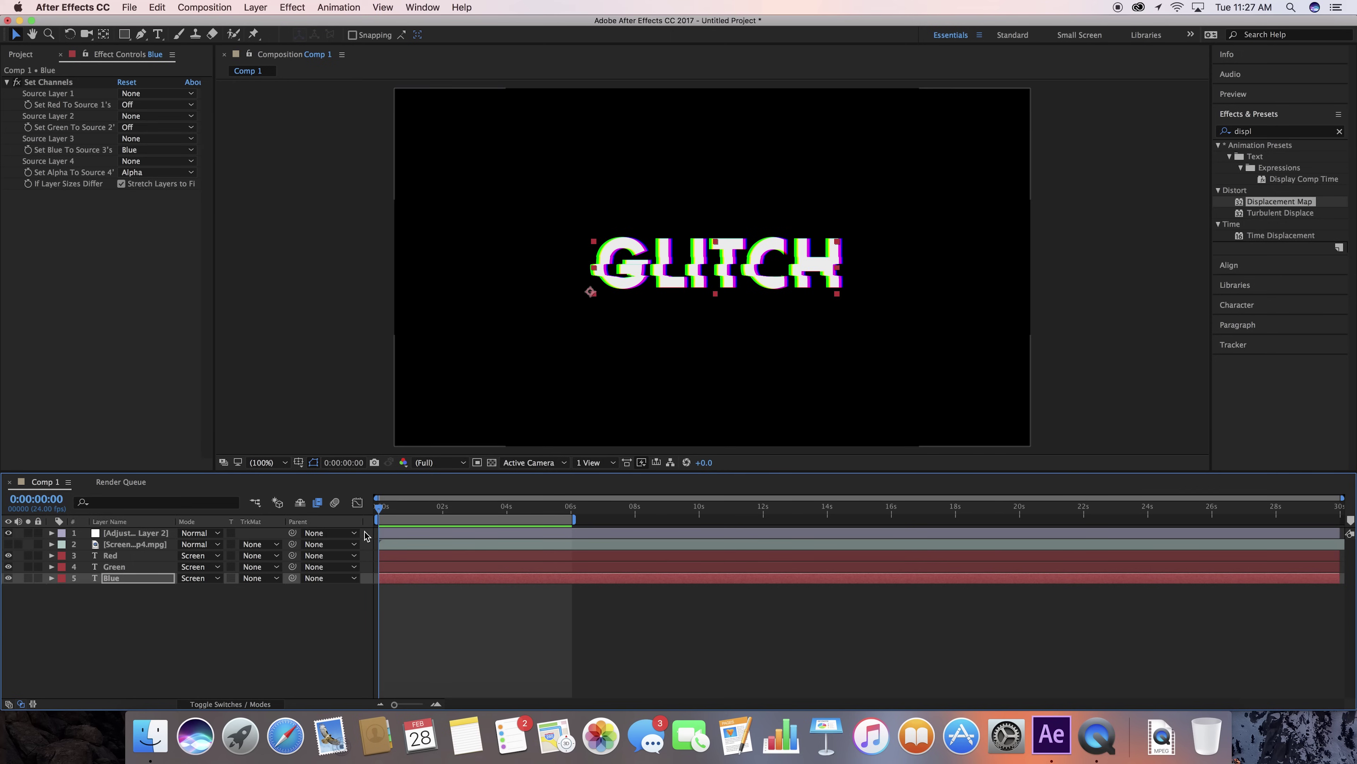
{"action": "key", "text": "super+n"}
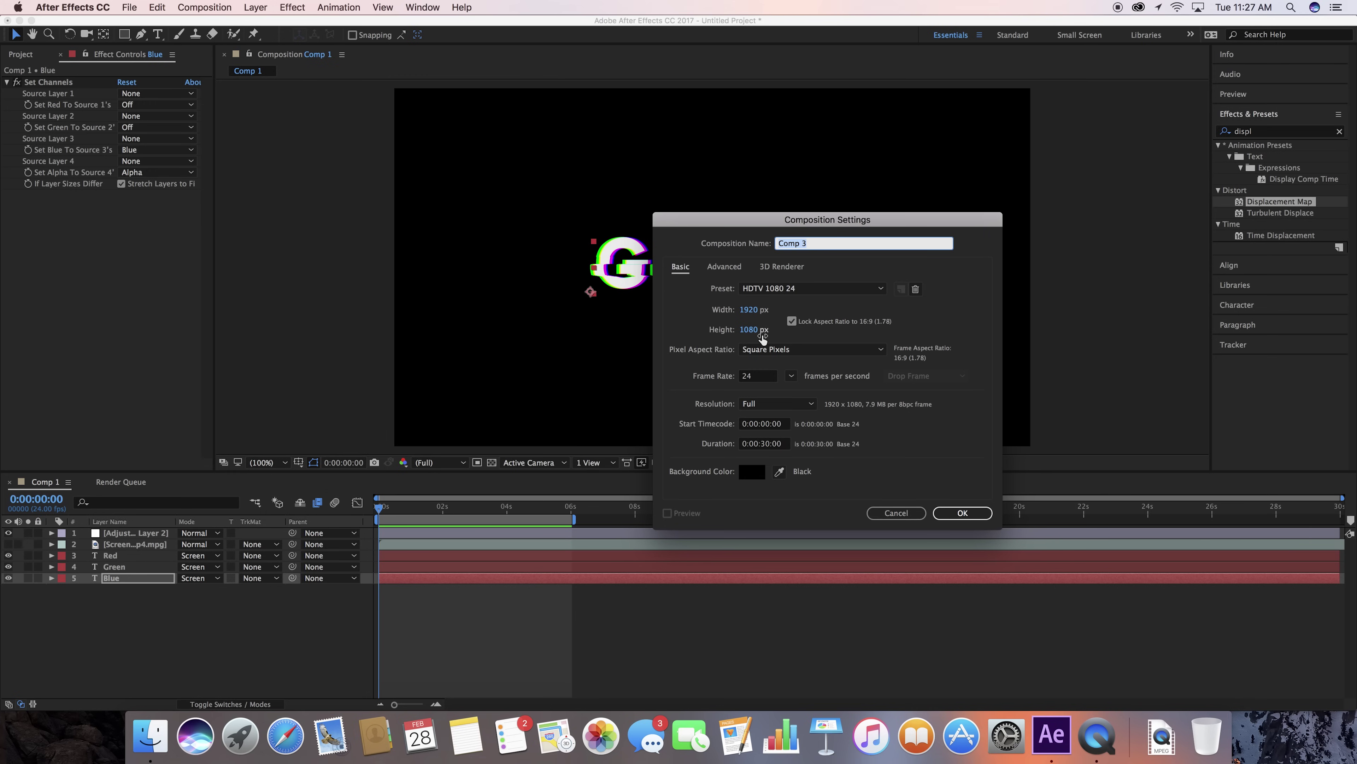
Step: Create Comp 3 with the HDTV 1080 24 preset and bring up the Project panel
{"action": "left_click", "coordinate": [962, 513]}
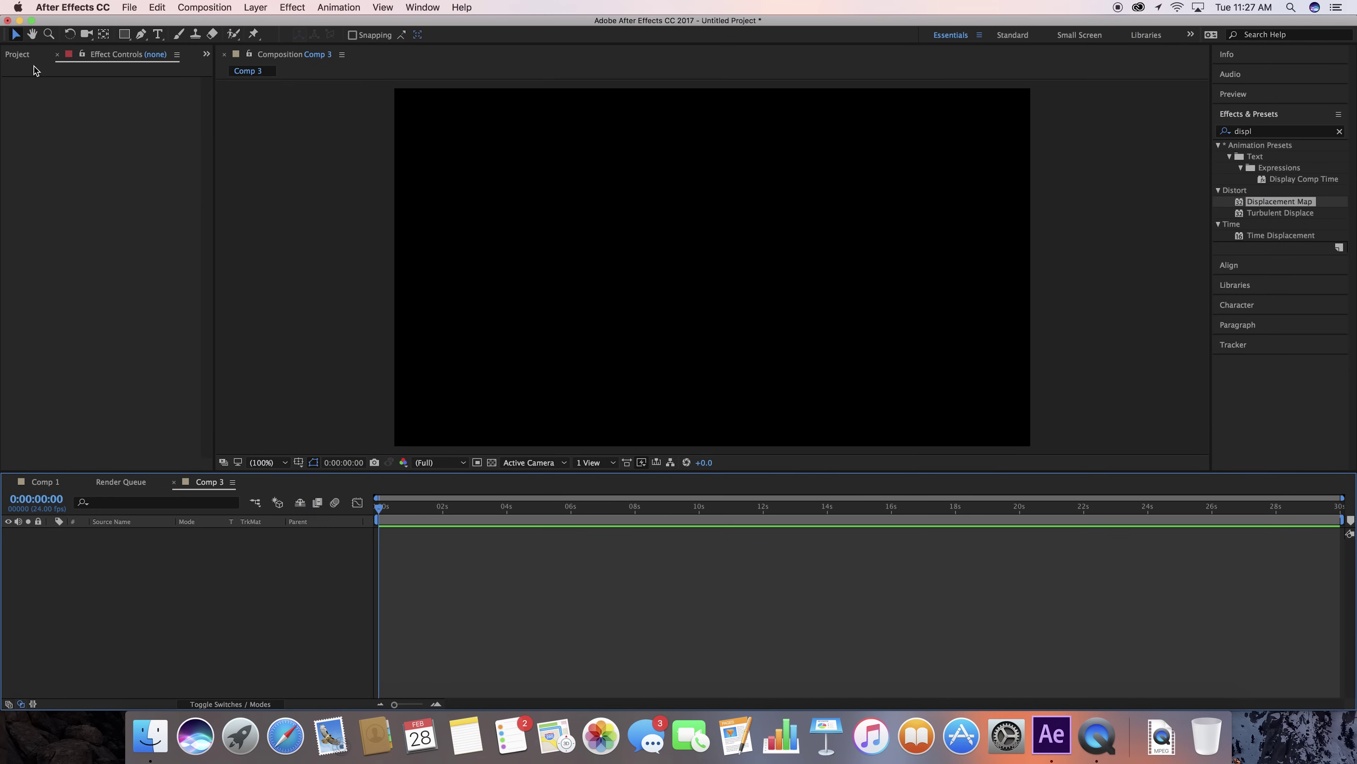
{"action": "left_click", "coordinate": [20, 55]}
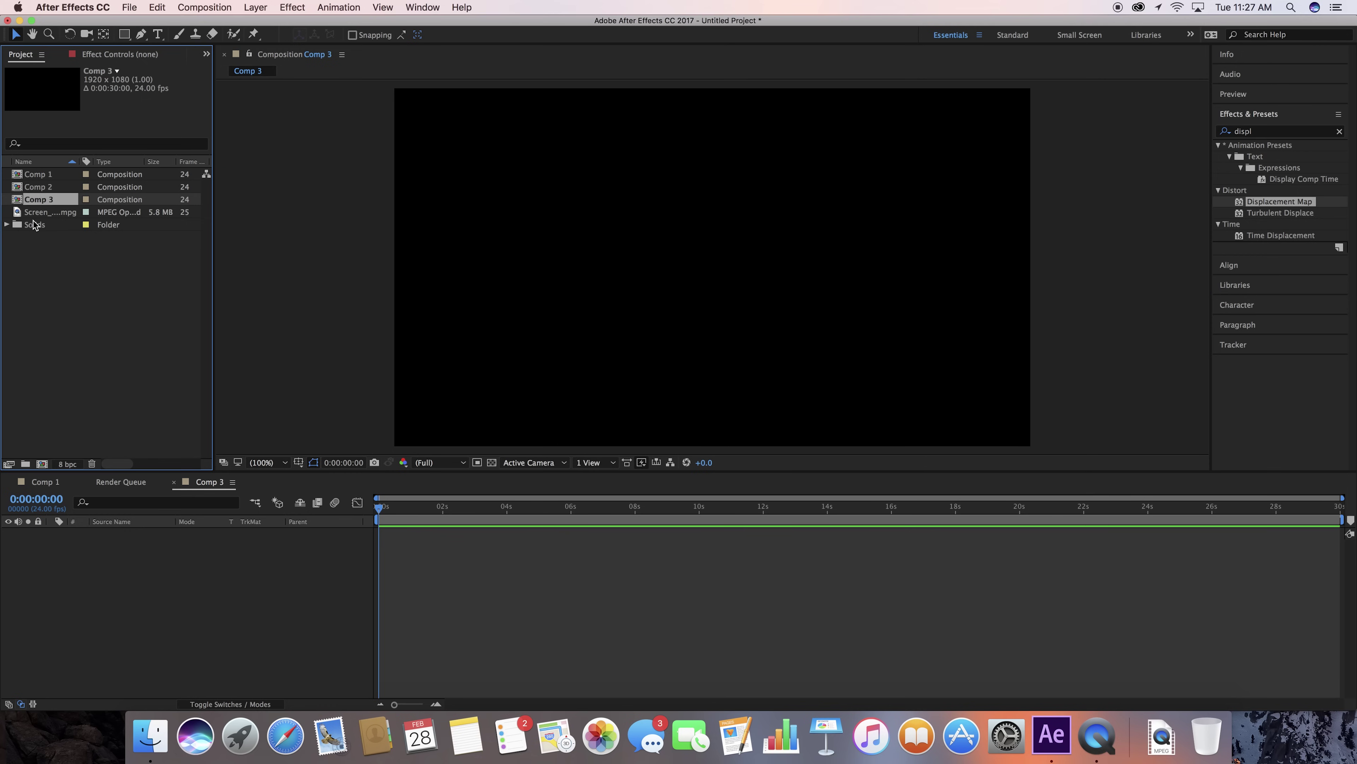
Step: Add the Screen glitch footage to Comp 3, scale it to fill the frame, and hide its video and audio
{"action": "left_click_drag", "start_coordinate": [19, 215], "coordinate": [107, 602]}
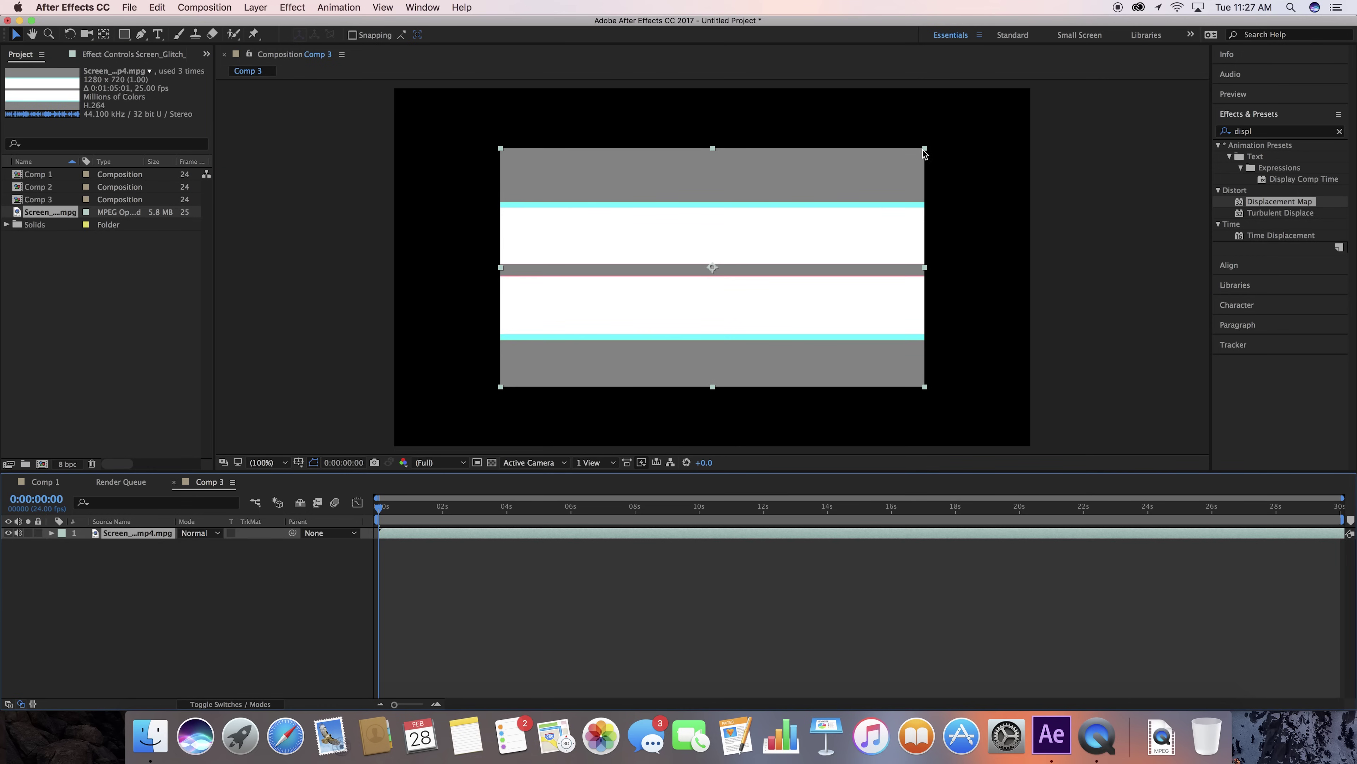
{"action": "left_click_drag", "start_coordinate": [925, 151], "coordinate": [1042, 89]}
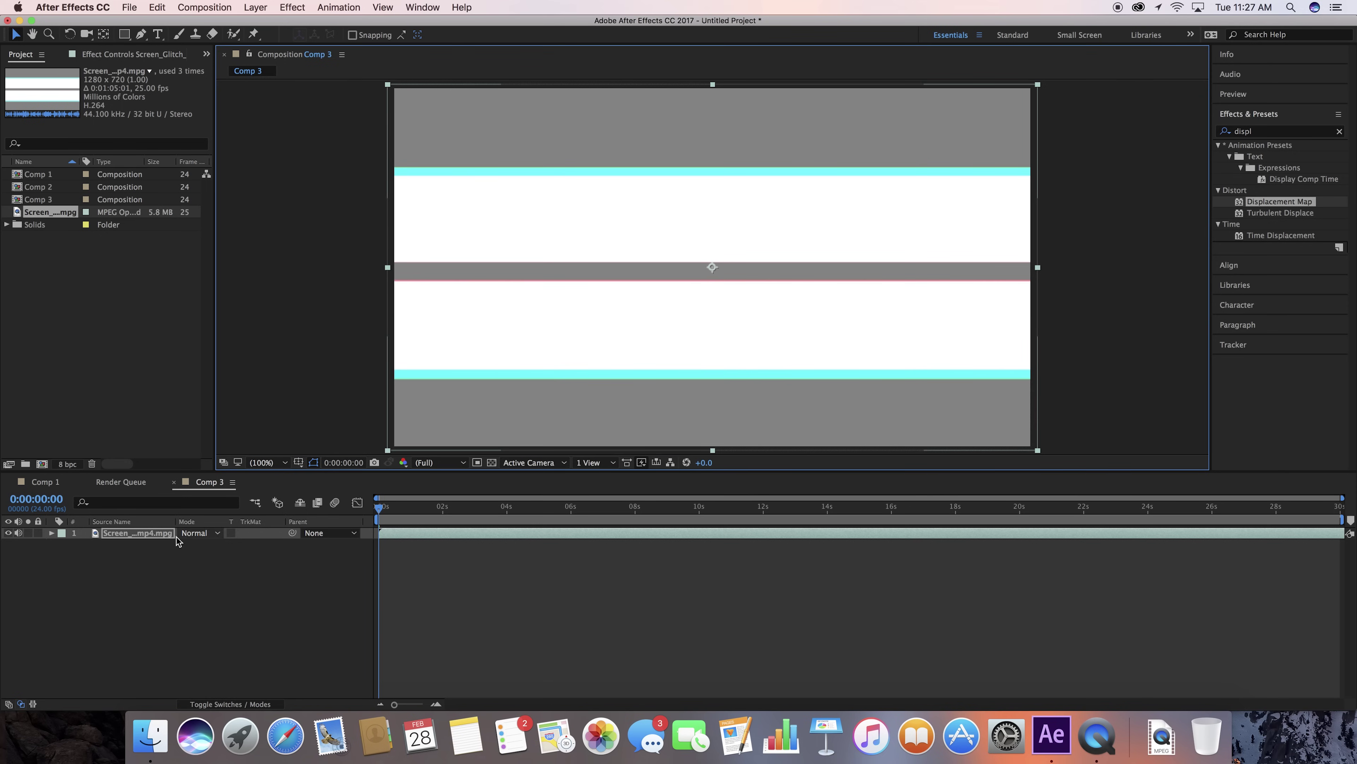
{"action": "left_click", "coordinate": [160, 579]}
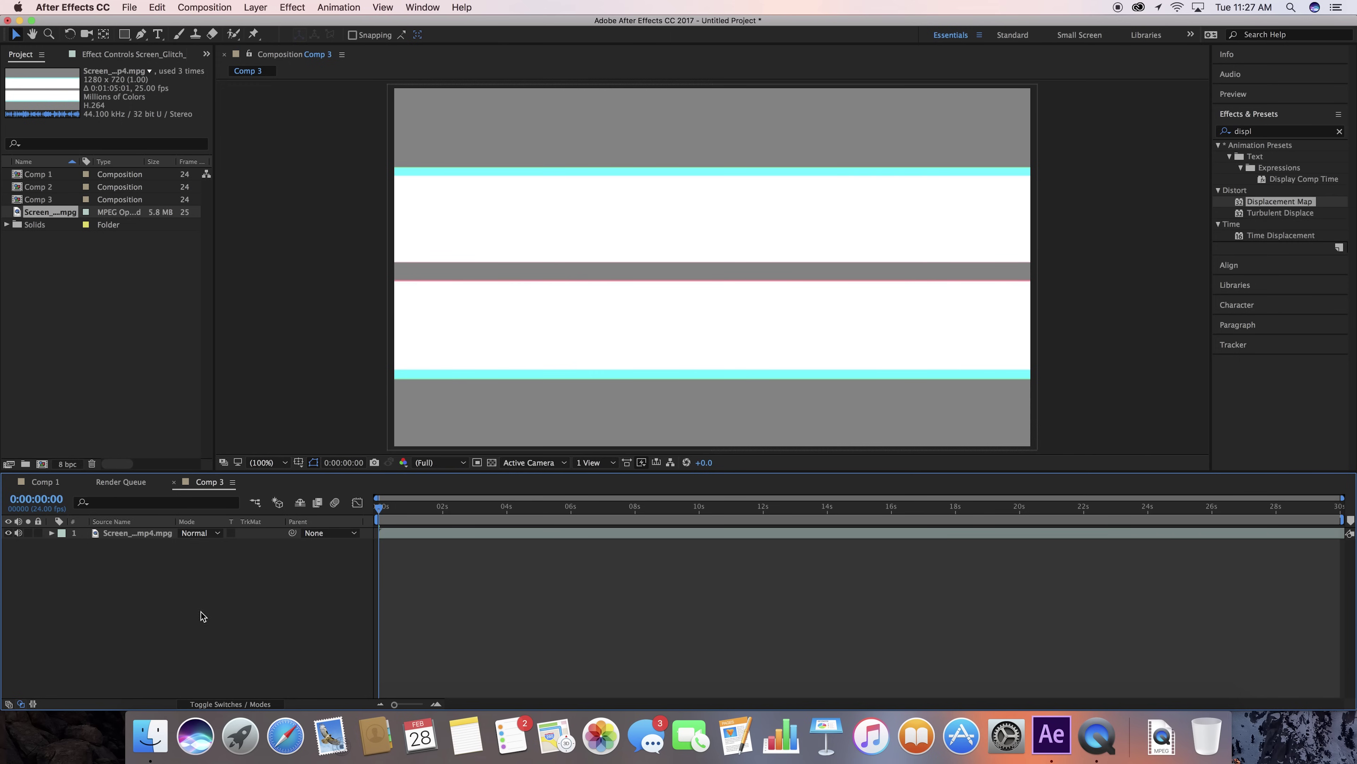
{"action": "left_click_drag", "start_coordinate": [9, 534], "coordinate": [17, 536]}
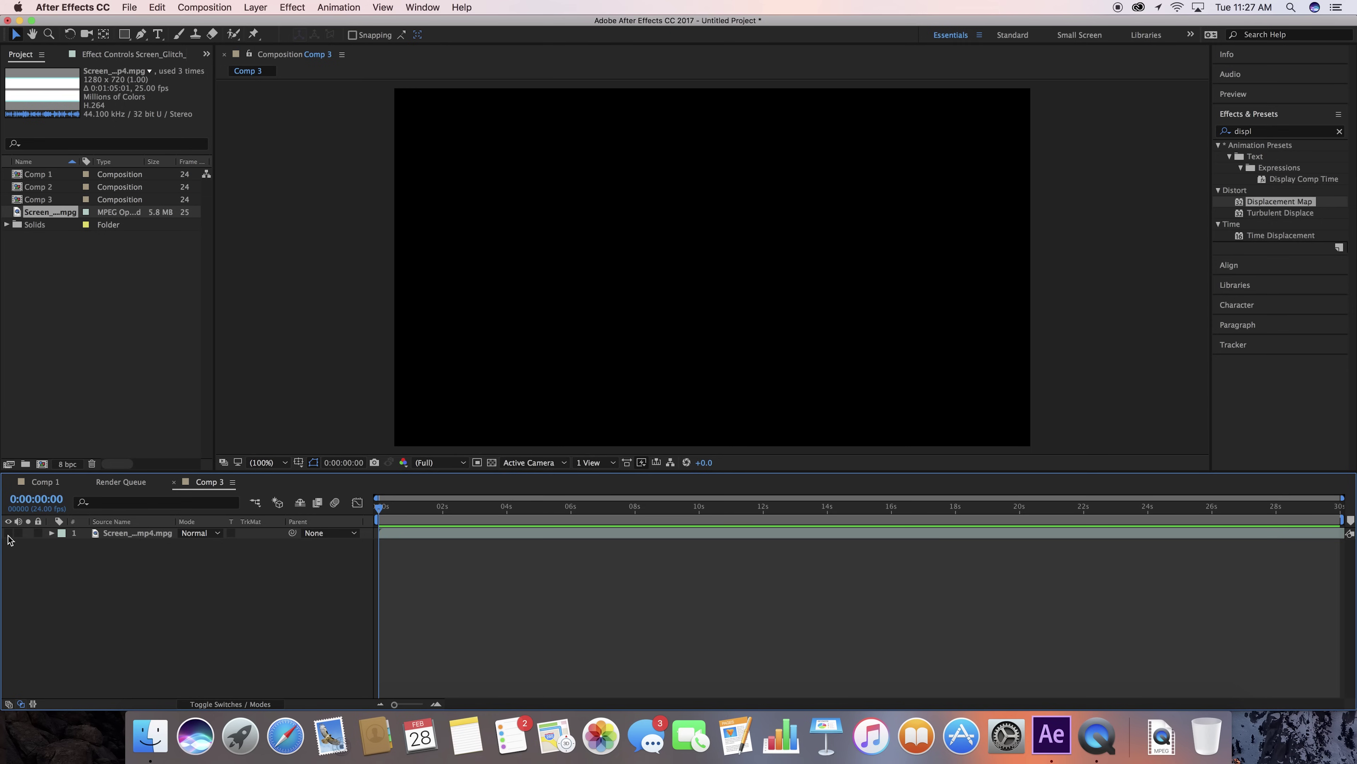
{"action": "left_click", "coordinate": [157, 33]}
Step: Type GLITCH in Futura Bold and centre it horizontally and vertically in the composition
{"action": "left_click", "coordinate": [640, 282]}
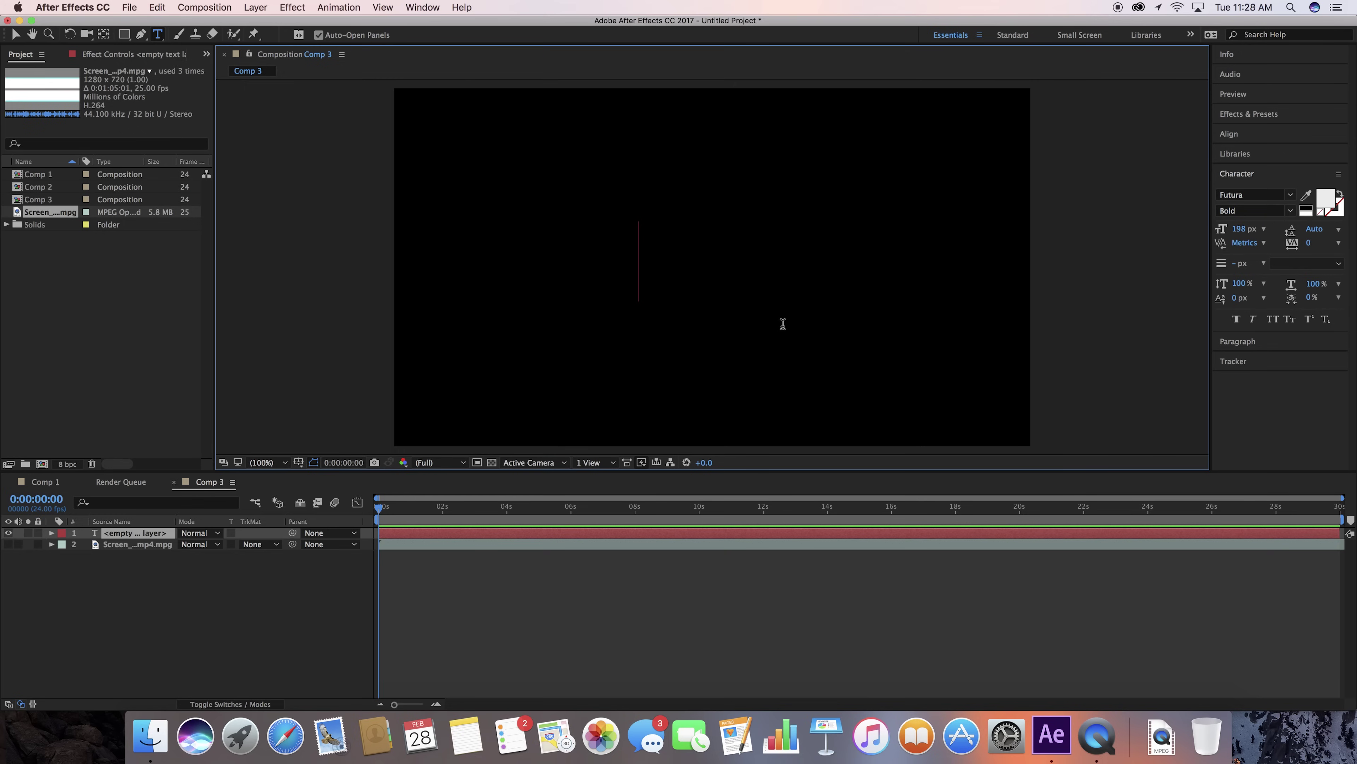
{"action": "type", "text": "GLITCH"}
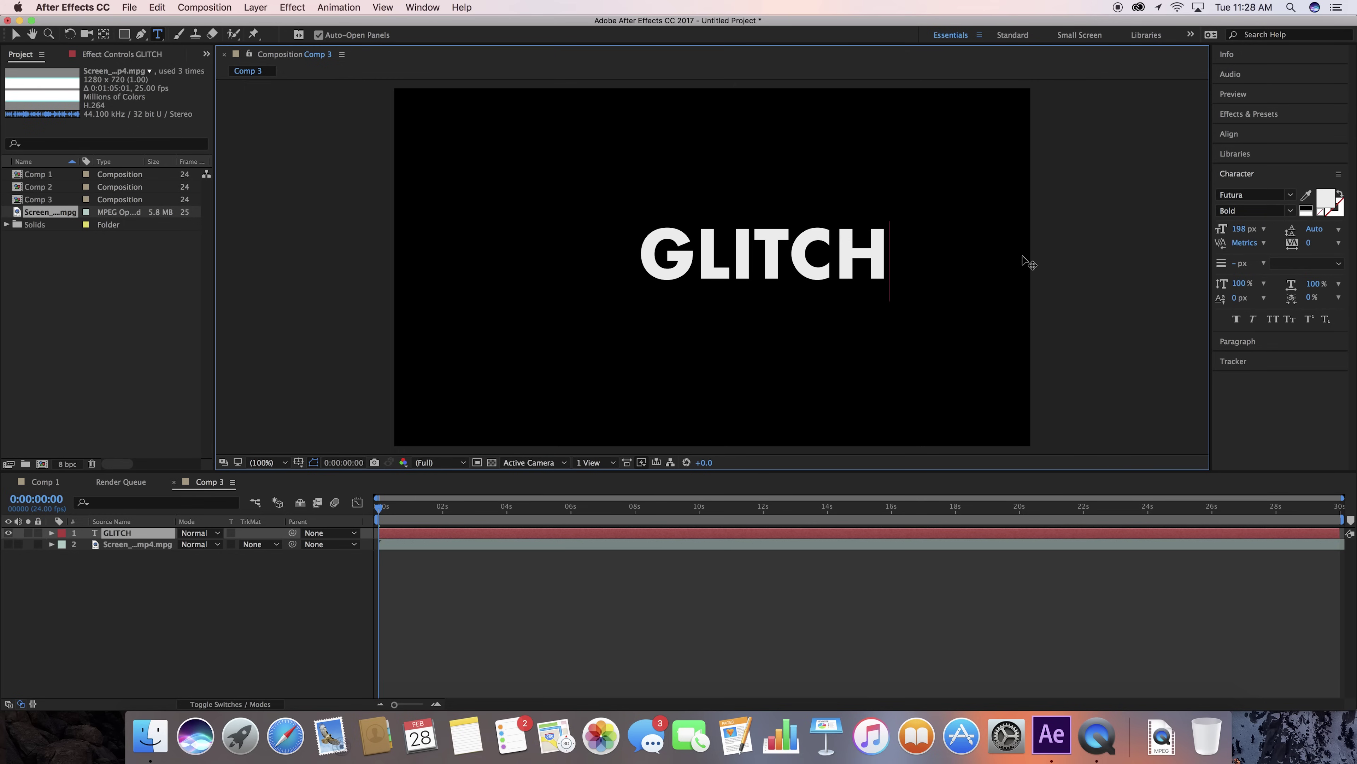
{"action": "scroll", "coordinate": [1245, 210], "scroll_direction": "up", "scroll_amount": 1}
{"action": "left_click", "coordinate": [1291, 211]}
{"action": "left_click", "coordinate": [1246, 273]}
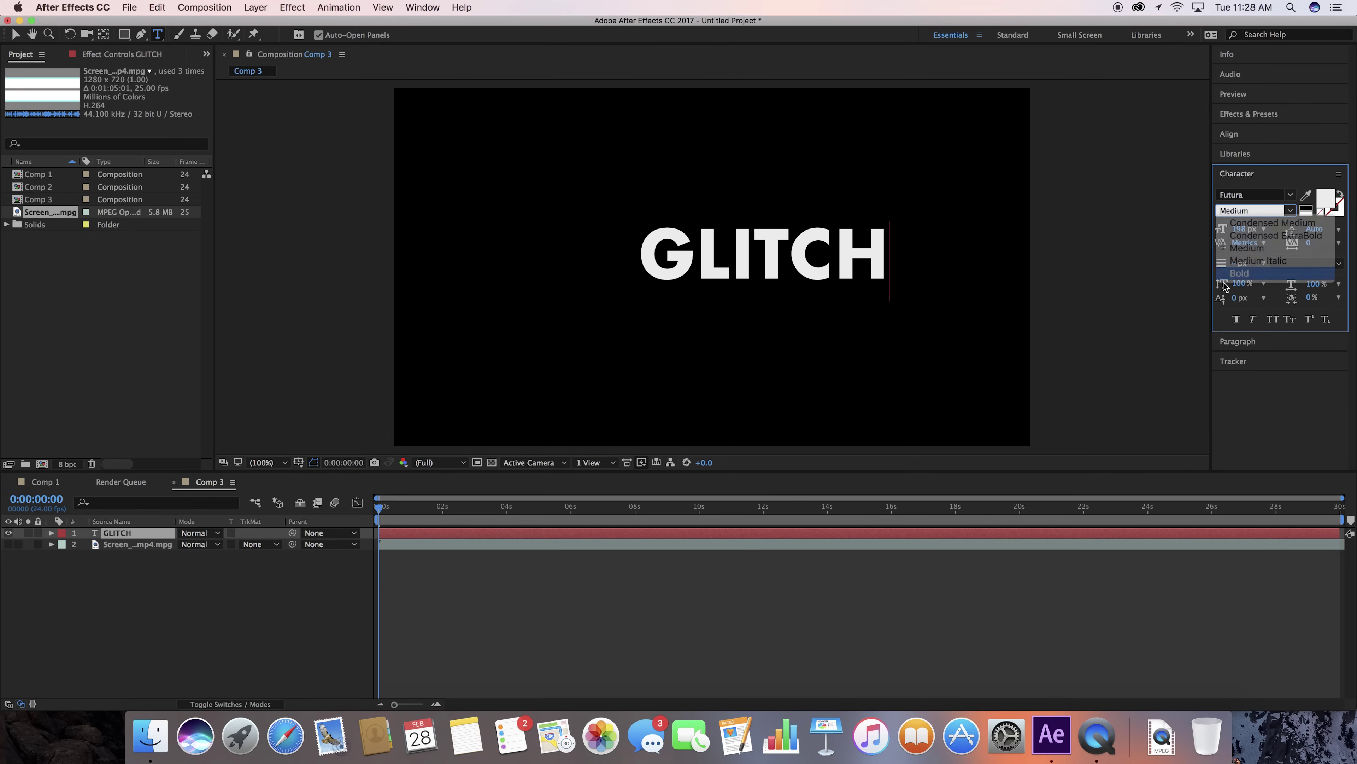
{"action": "left_click", "coordinate": [1229, 133]}
{"action": "left_click", "coordinate": [1248, 167]}
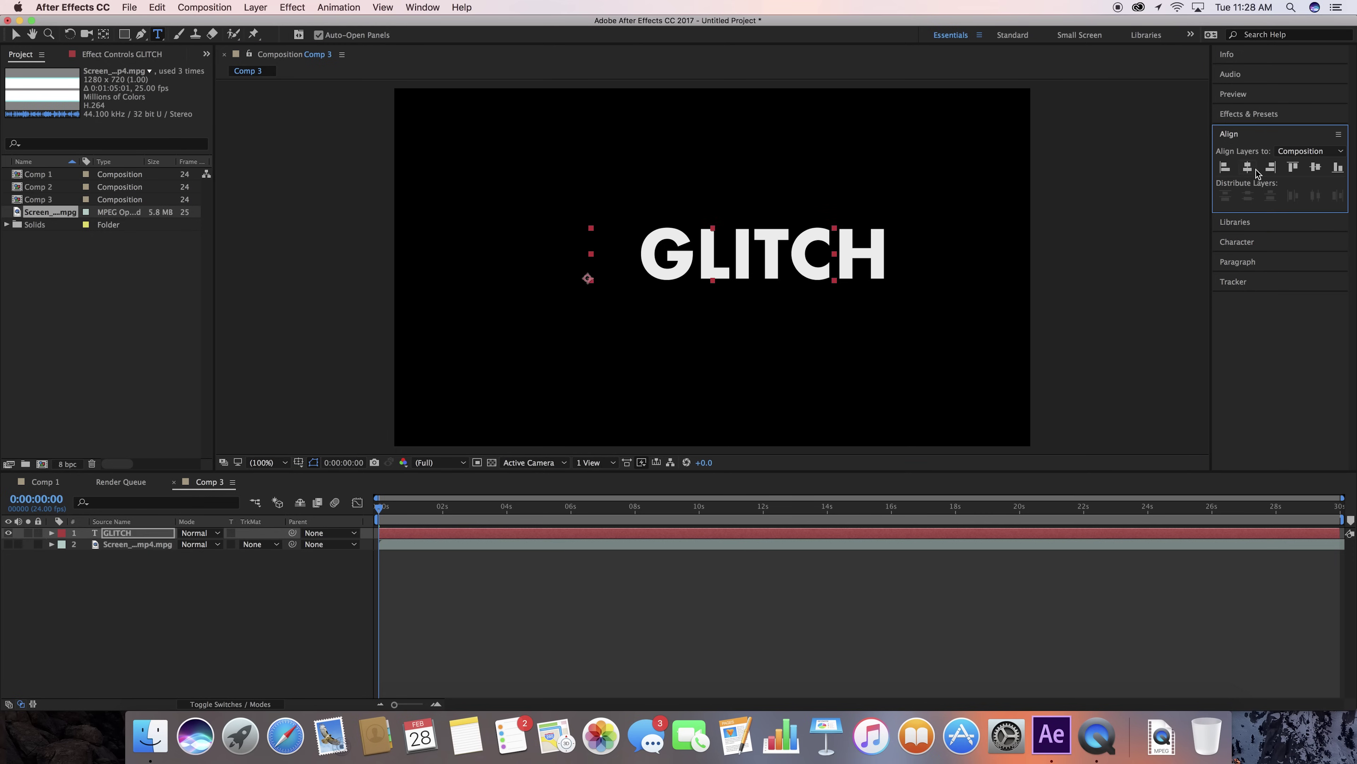
{"action": "left_click", "coordinate": [1316, 171]}
{"action": "left_click", "coordinate": [121, 581]}
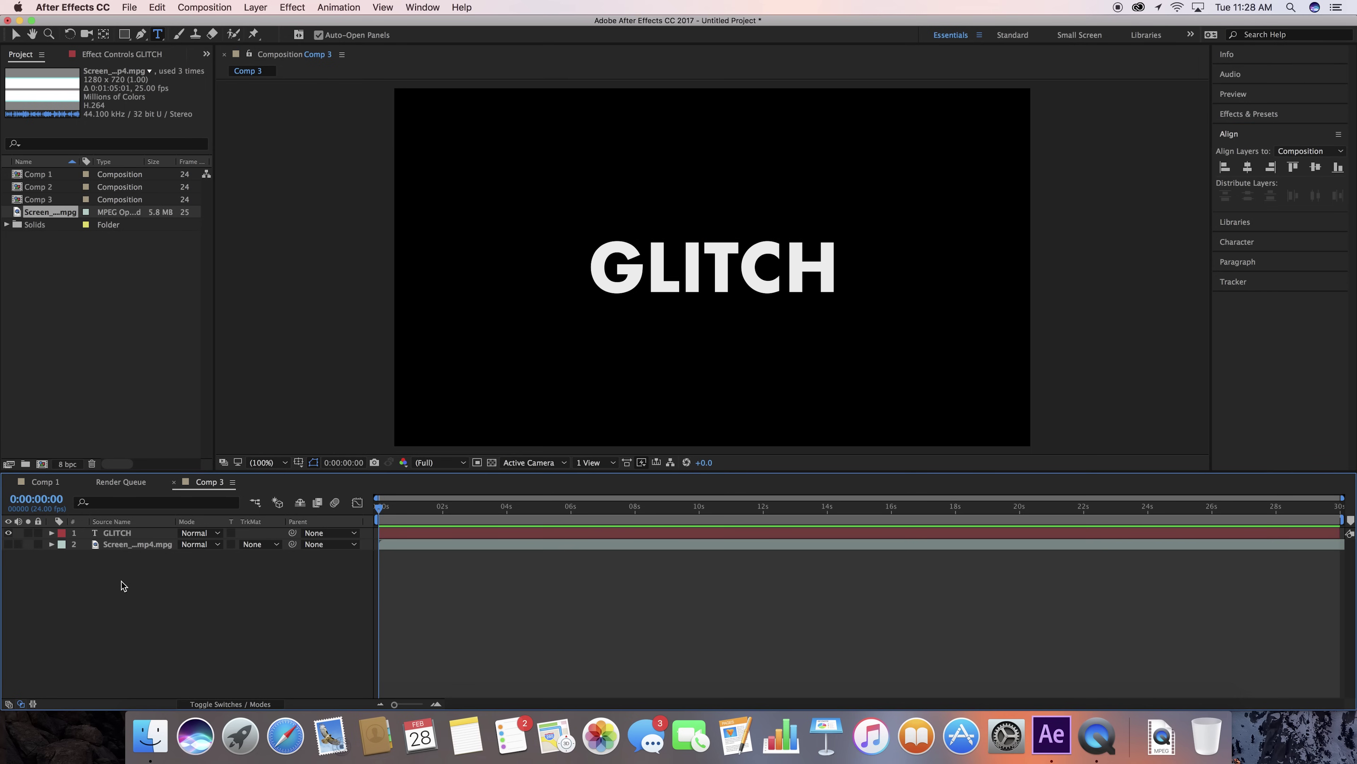
Step: Add a new adjustment layer above the GLITCH text
{"action": "left_click", "coordinate": [267, 6]}
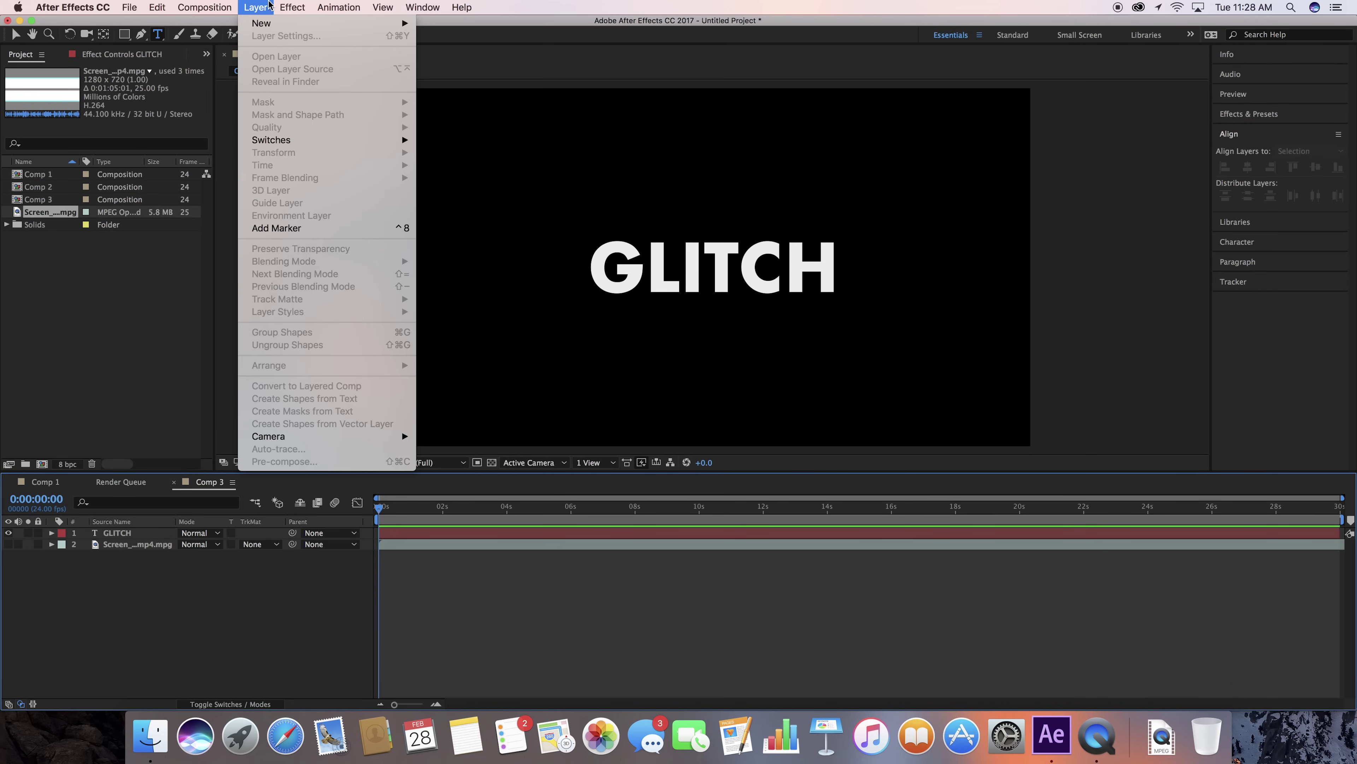
{"action": "mouse_move", "coordinate": [273, 25]}
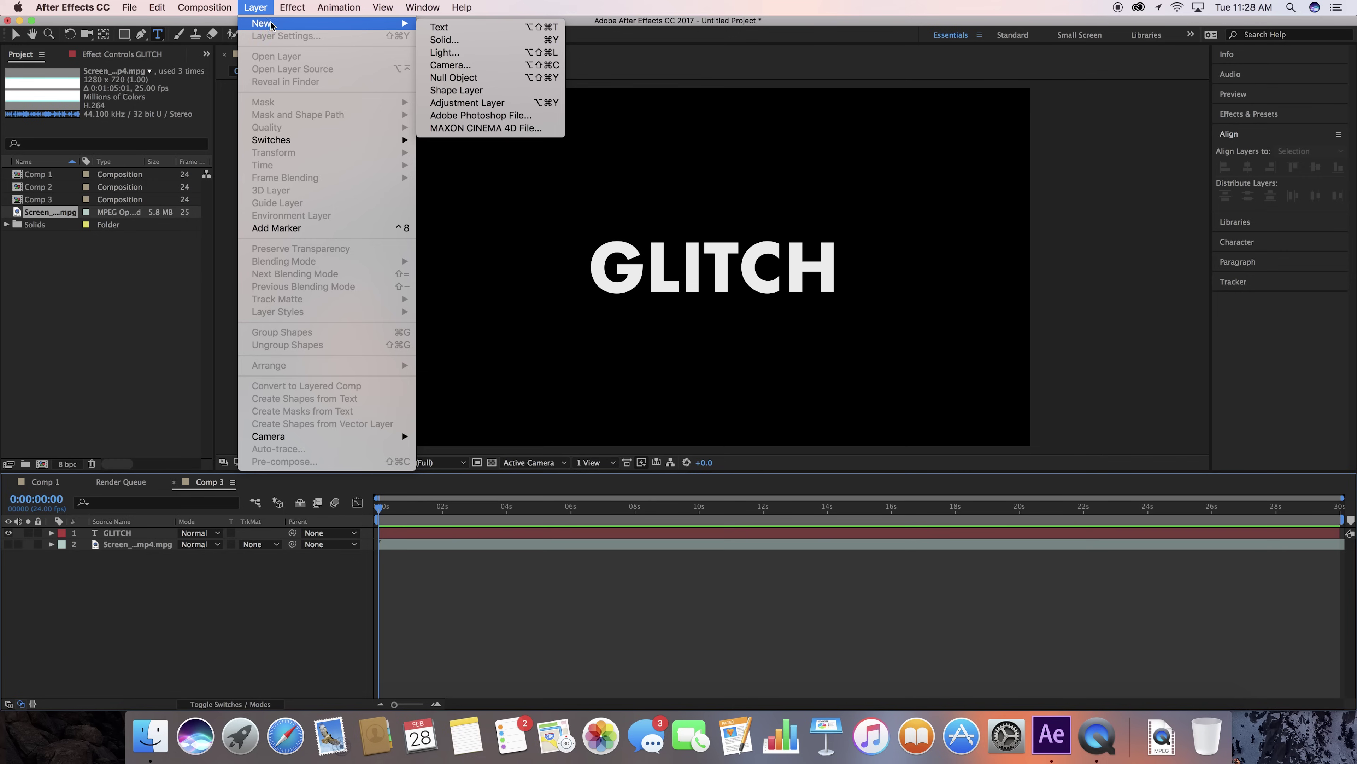
{"action": "left_click", "coordinate": [471, 104]}
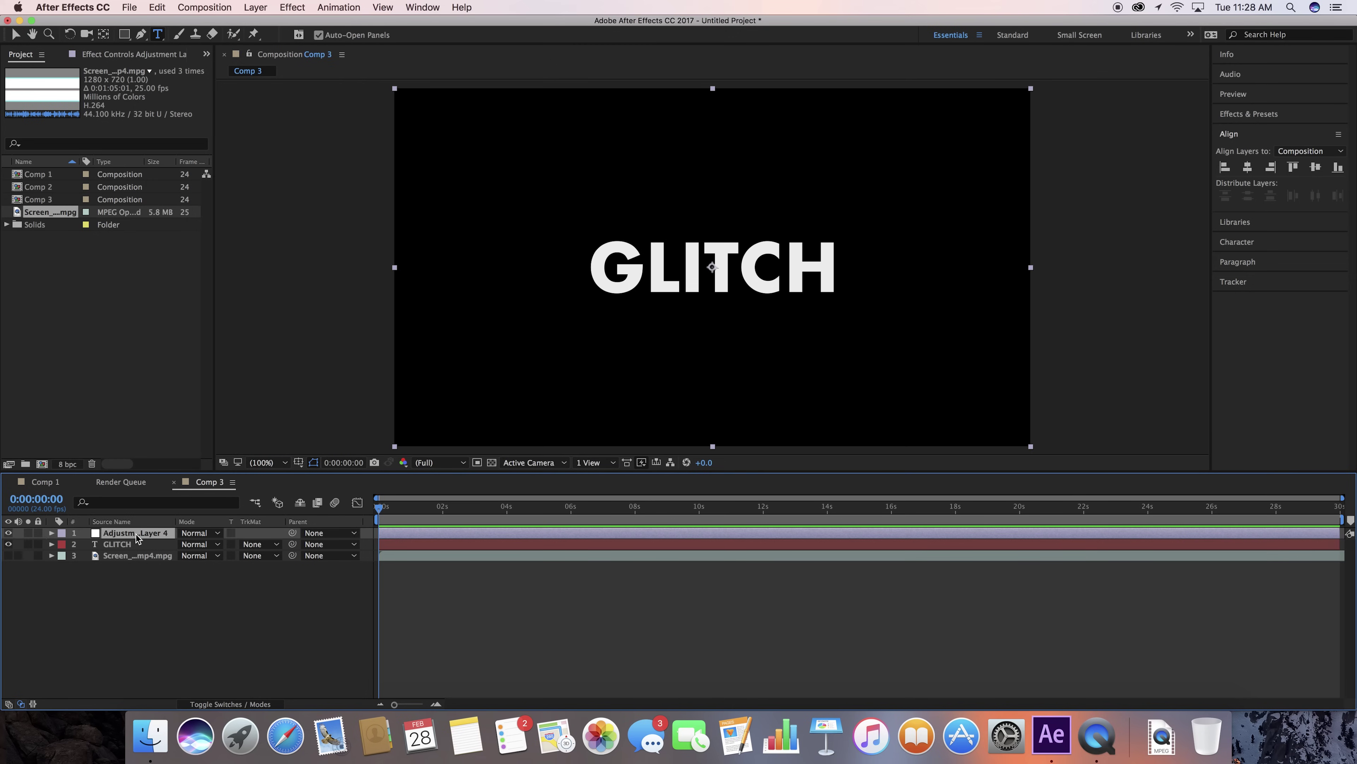
Step: Apply Displacement Map using the Screen glitch footage as the map, move the footage above GLITCH, and preview
{"action": "left_click", "coordinate": [1250, 114]}
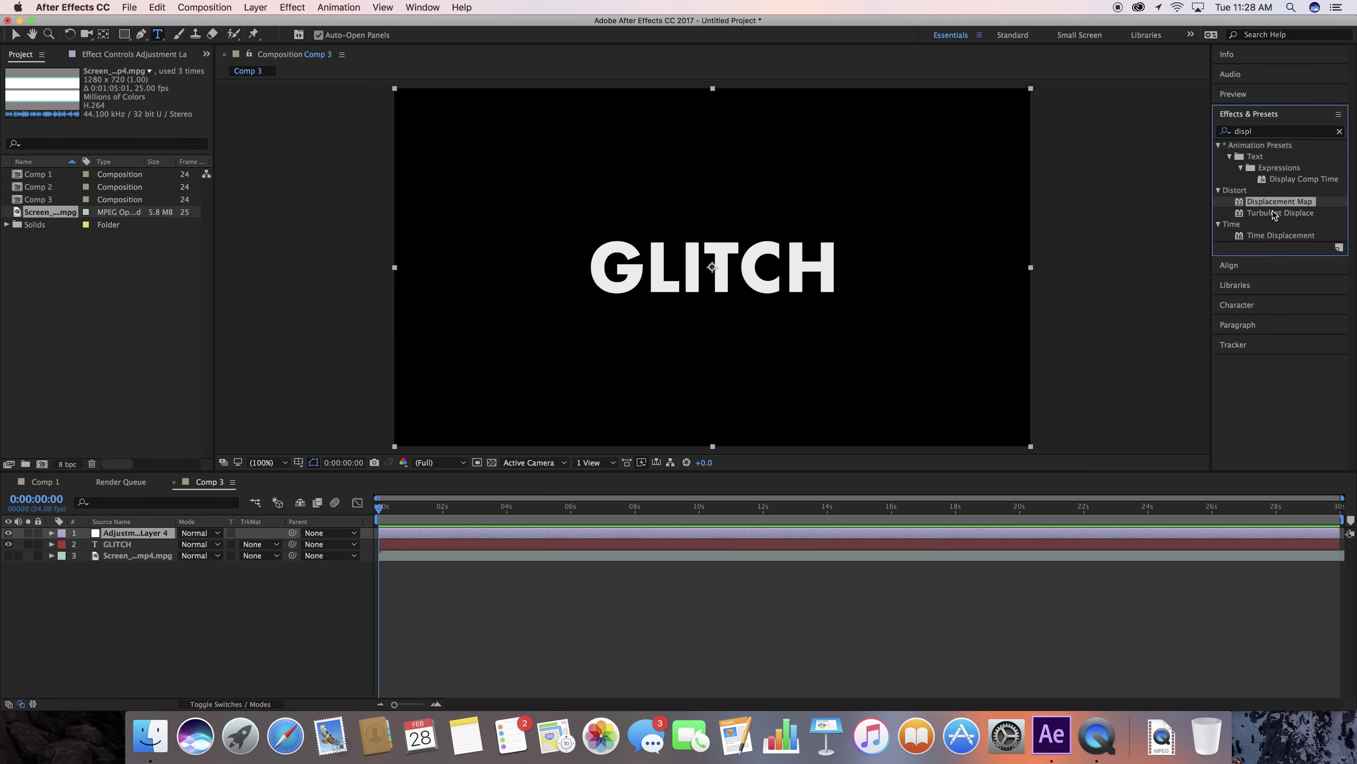
{"action": "left_click_drag", "start_coordinate": [1239, 205], "coordinate": [143, 536]}
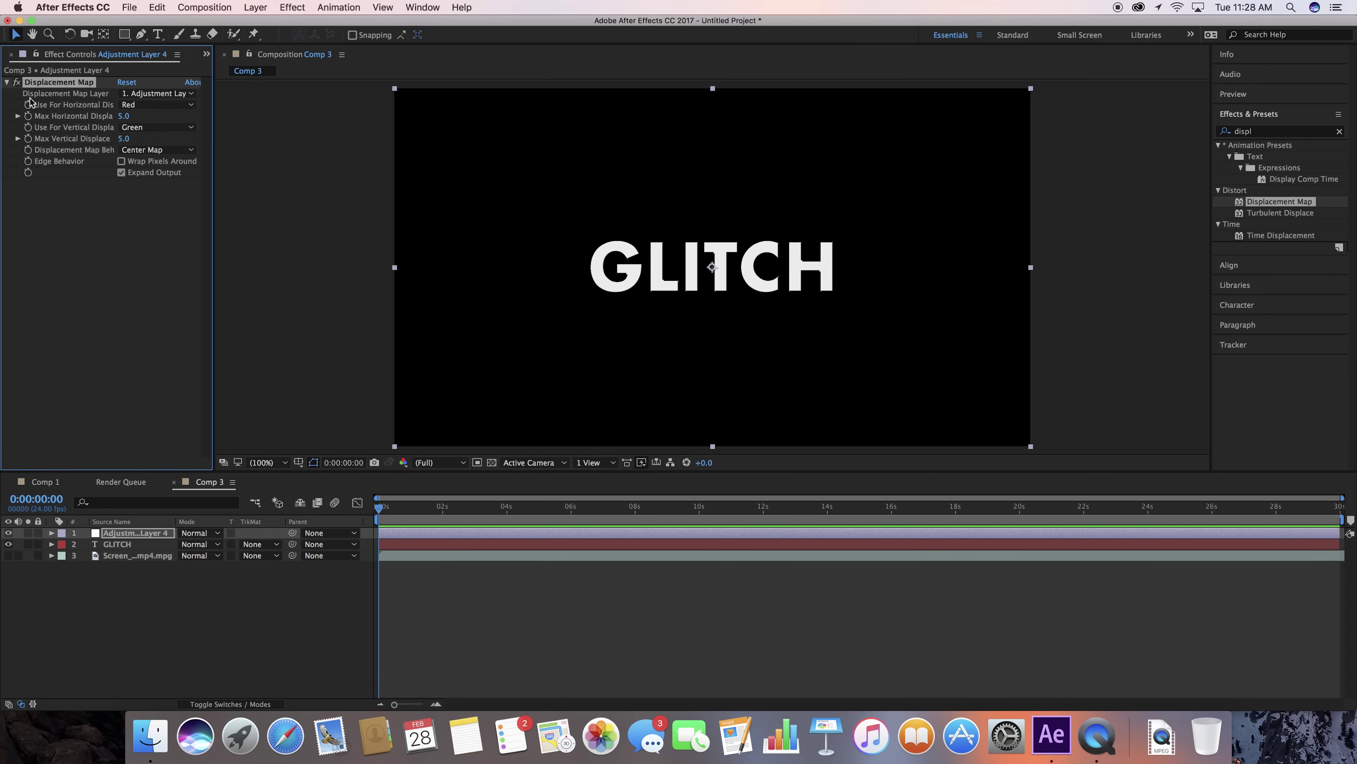
{"action": "left_click", "coordinate": [147, 96]}
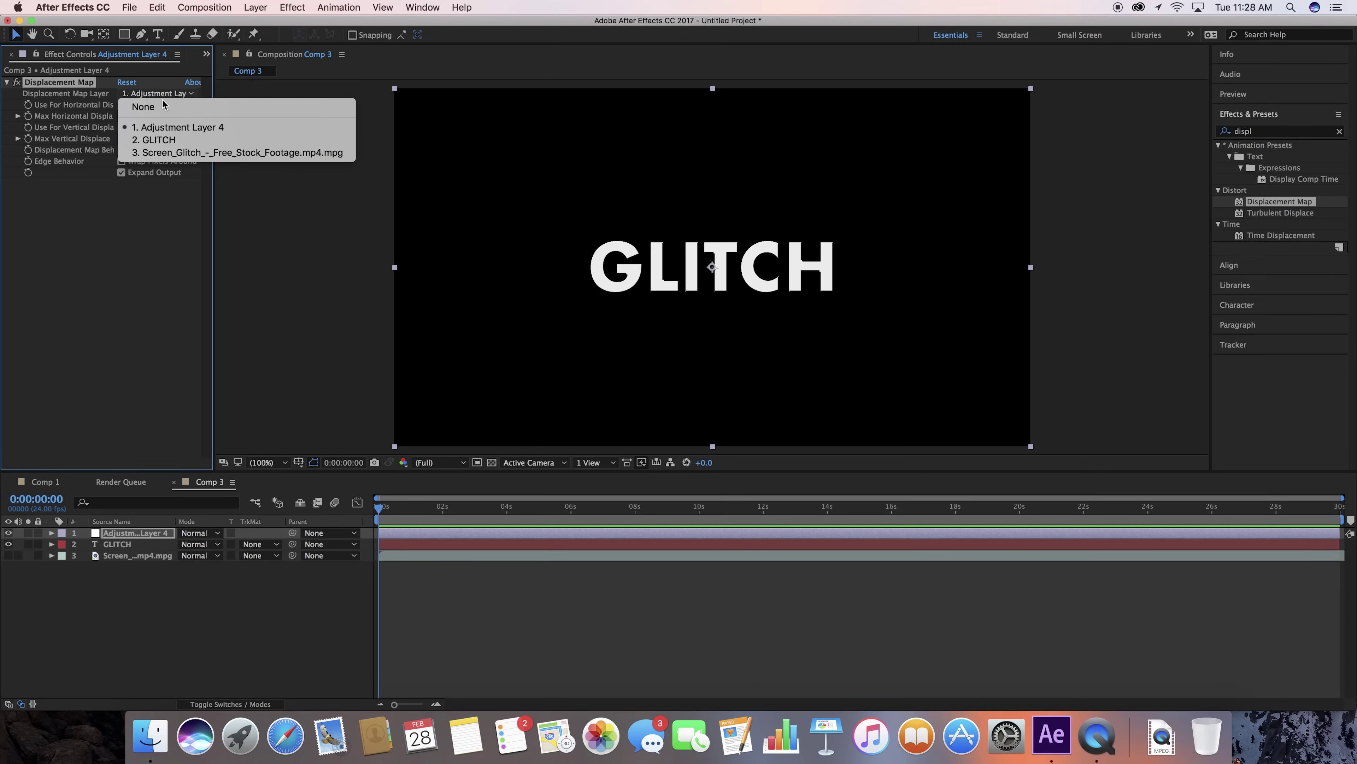
{"action": "left_click", "coordinate": [187, 153]}
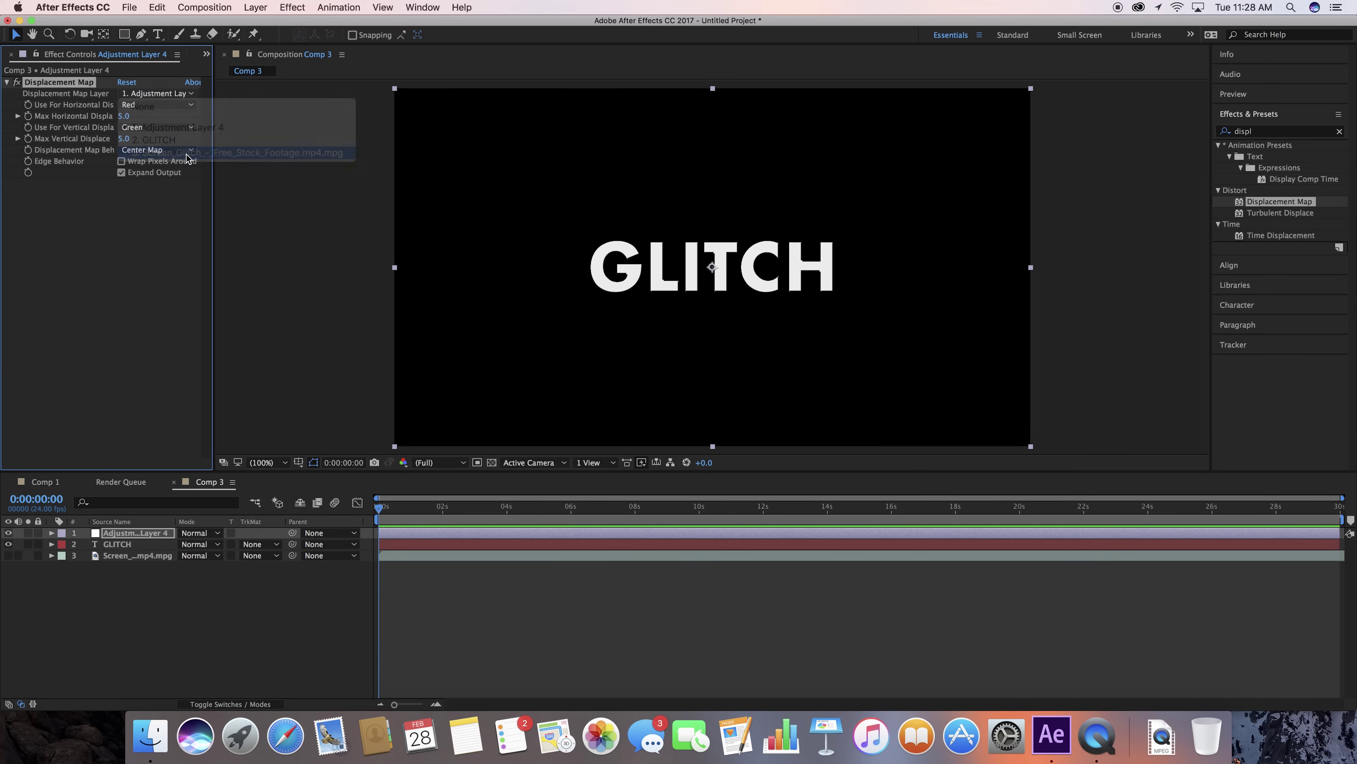
{"action": "left_click_drag", "start_coordinate": [107, 559], "coordinate": [114, 550]}
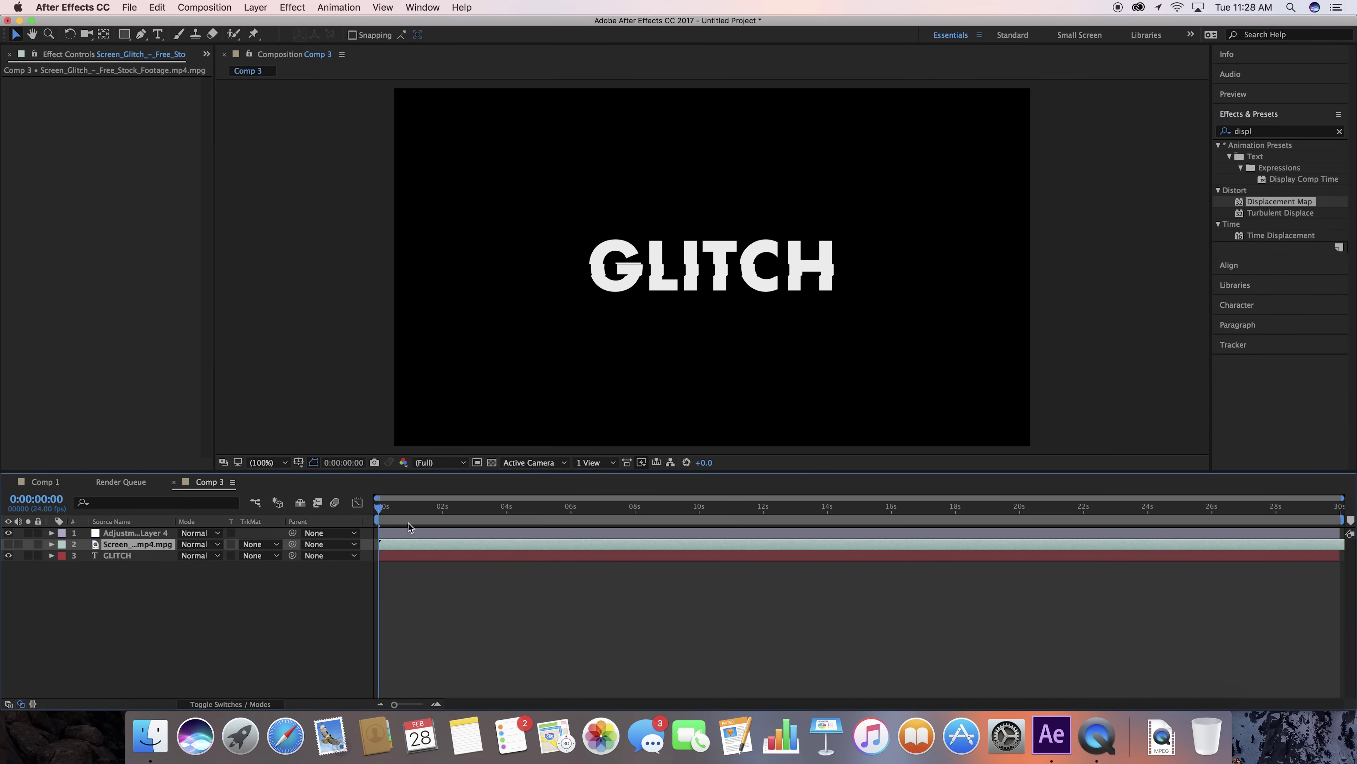
{"action": "key", "text": "space"}
Step: On Adjustment Layer 4, set Max Horizontal Displacement to -28 and preview the warp
{"action": "left_click", "coordinate": [208, 55]}
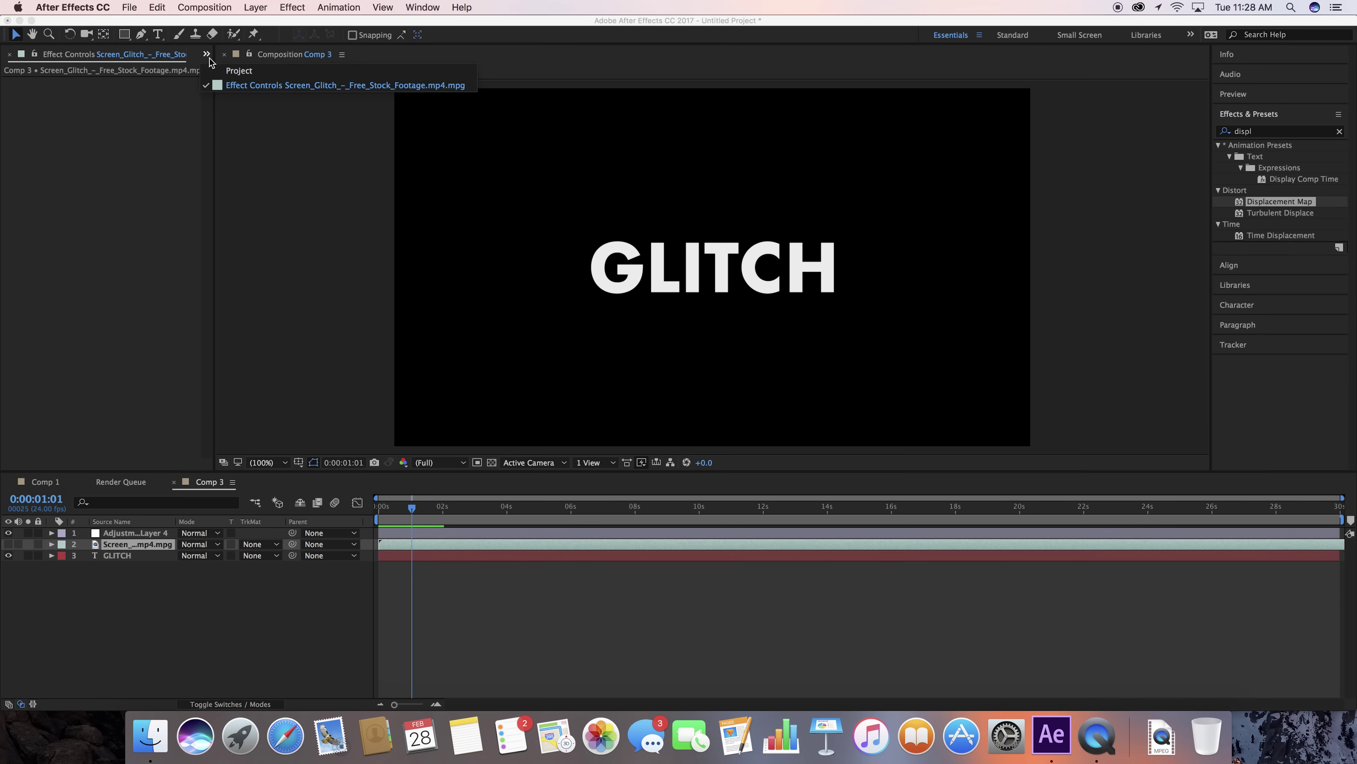
{"action": "left_click", "coordinate": [230, 69]}
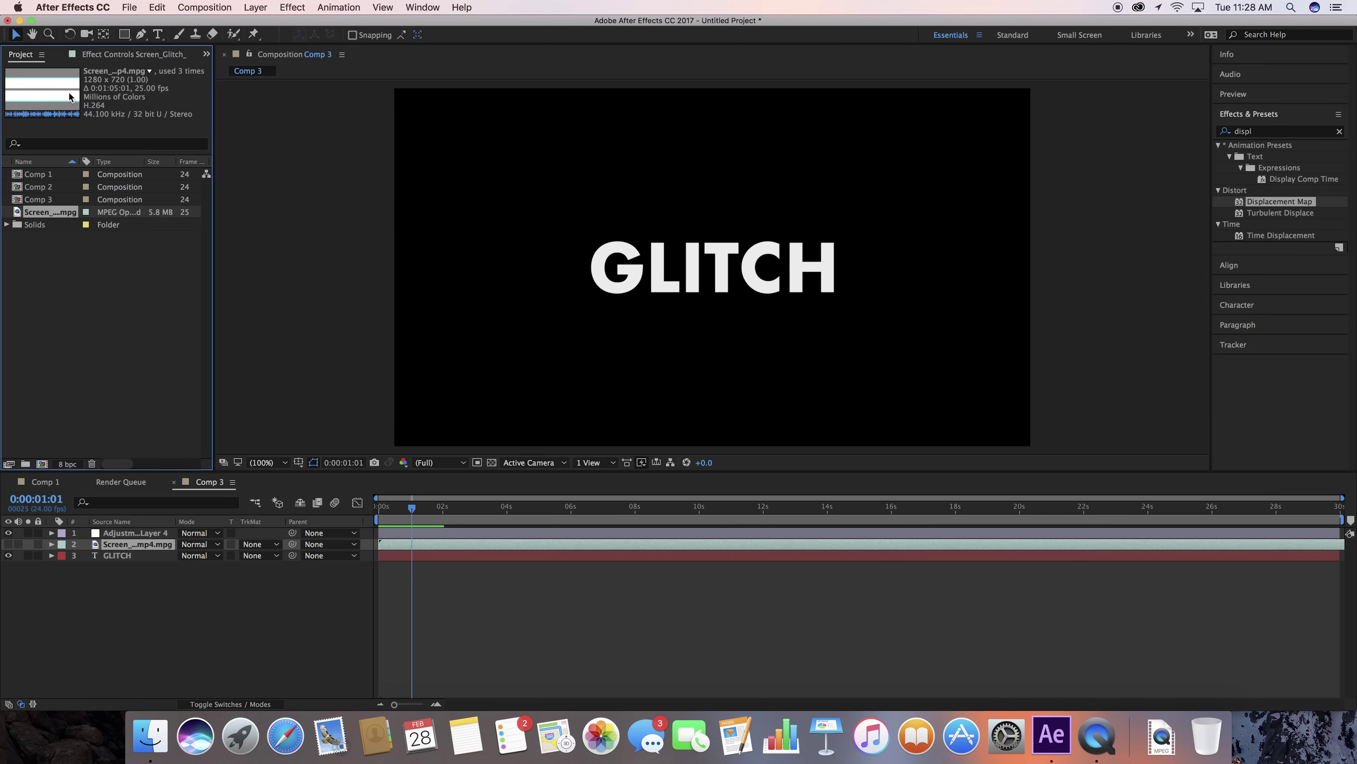
{"action": "left_click", "coordinate": [94, 57]}
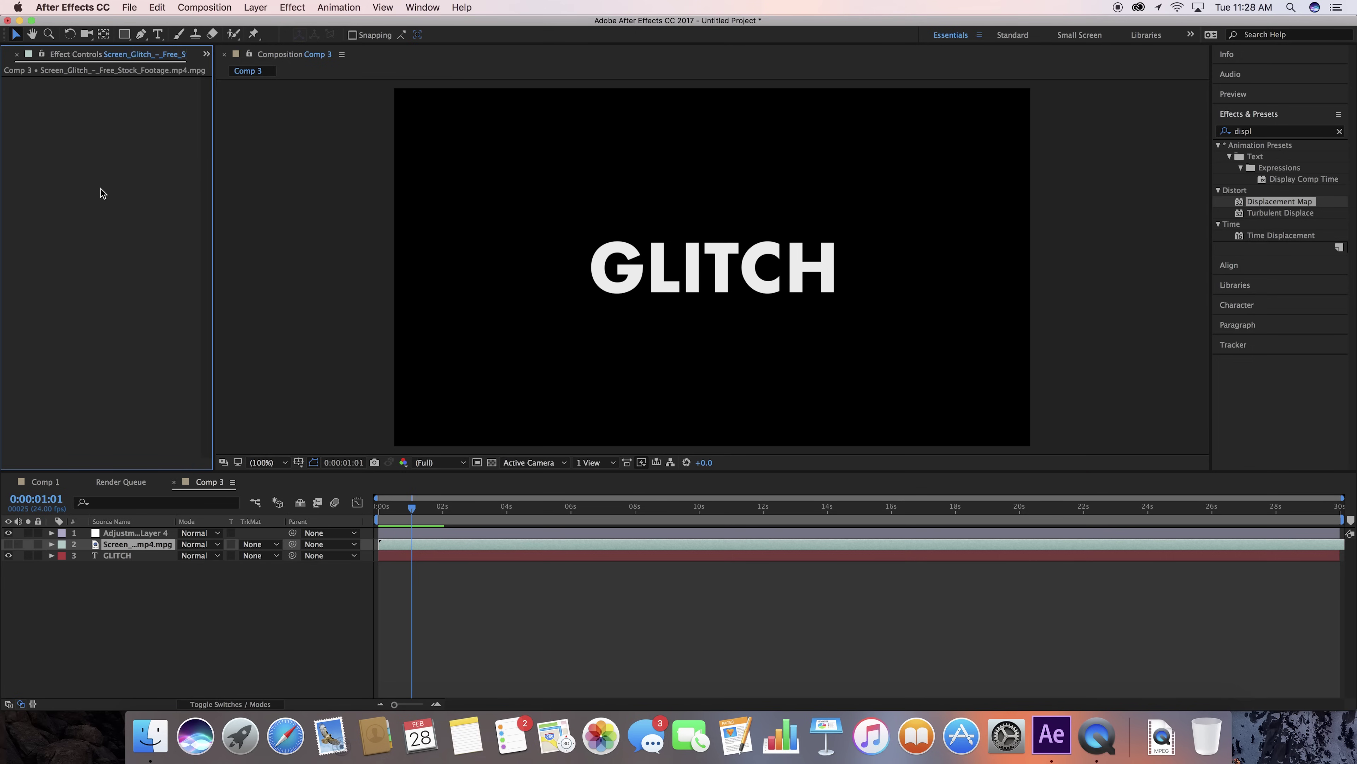
{"action": "left_click", "coordinate": [134, 533]}
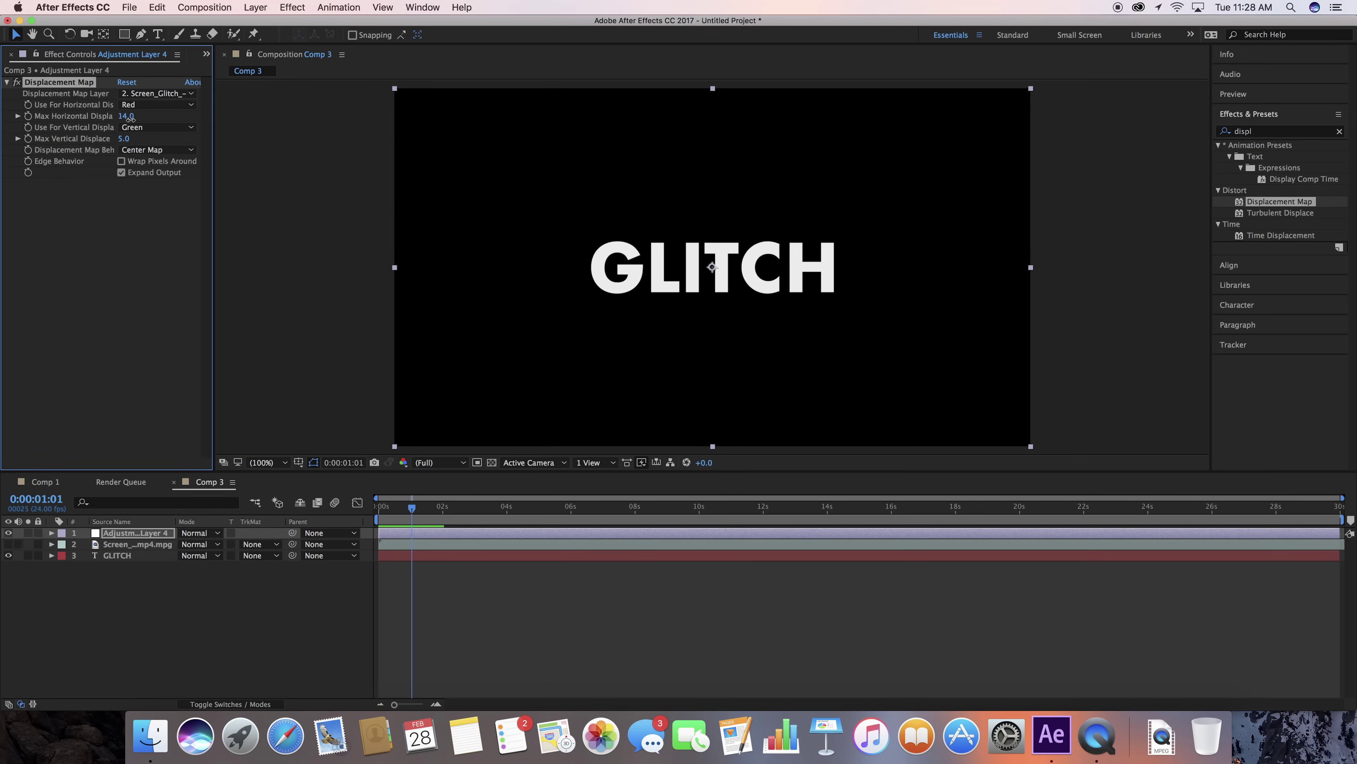
{"action": "left_click_drag", "start_coordinate": [124, 116], "coordinate": [197, 118]}
{"action": "left_click", "coordinate": [435, 511]}
{"action": "left_click_drag", "start_coordinate": [437, 512], "coordinate": [455, 513]}
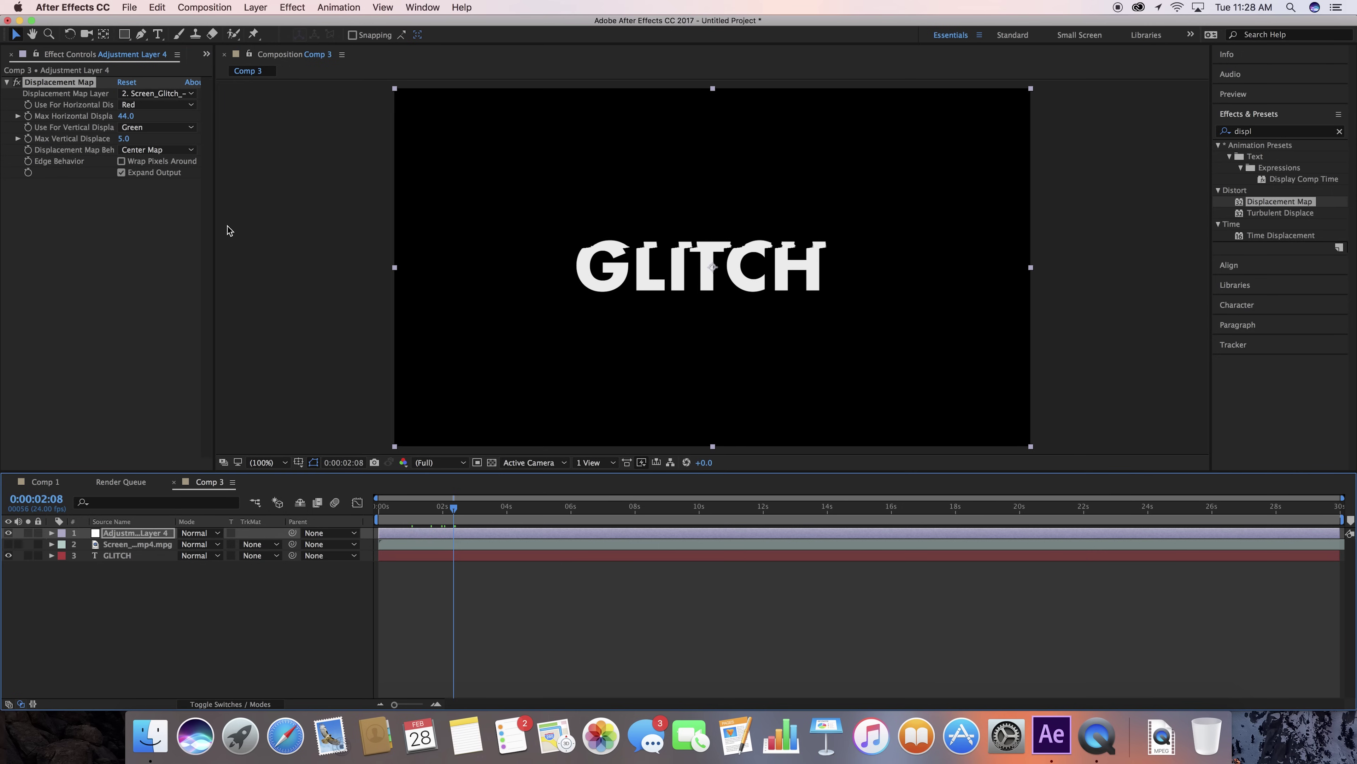
{"action": "mouse_move", "coordinate": [125, 116]}
{"action": "left_mouse_down"}
{"action": "mouse_move", "coordinate": [105, 116]}
{"action": "mouse_move", "coordinate": [104, 132]}
{"action": "mouse_move", "coordinate": [155, 148]}
{"action": "mouse_move", "coordinate": [117, 117]}
{"action": "left_mouse_up"}
{"action": "left_click", "coordinate": [119, 136]}
{"action": "key", "text": "space"}
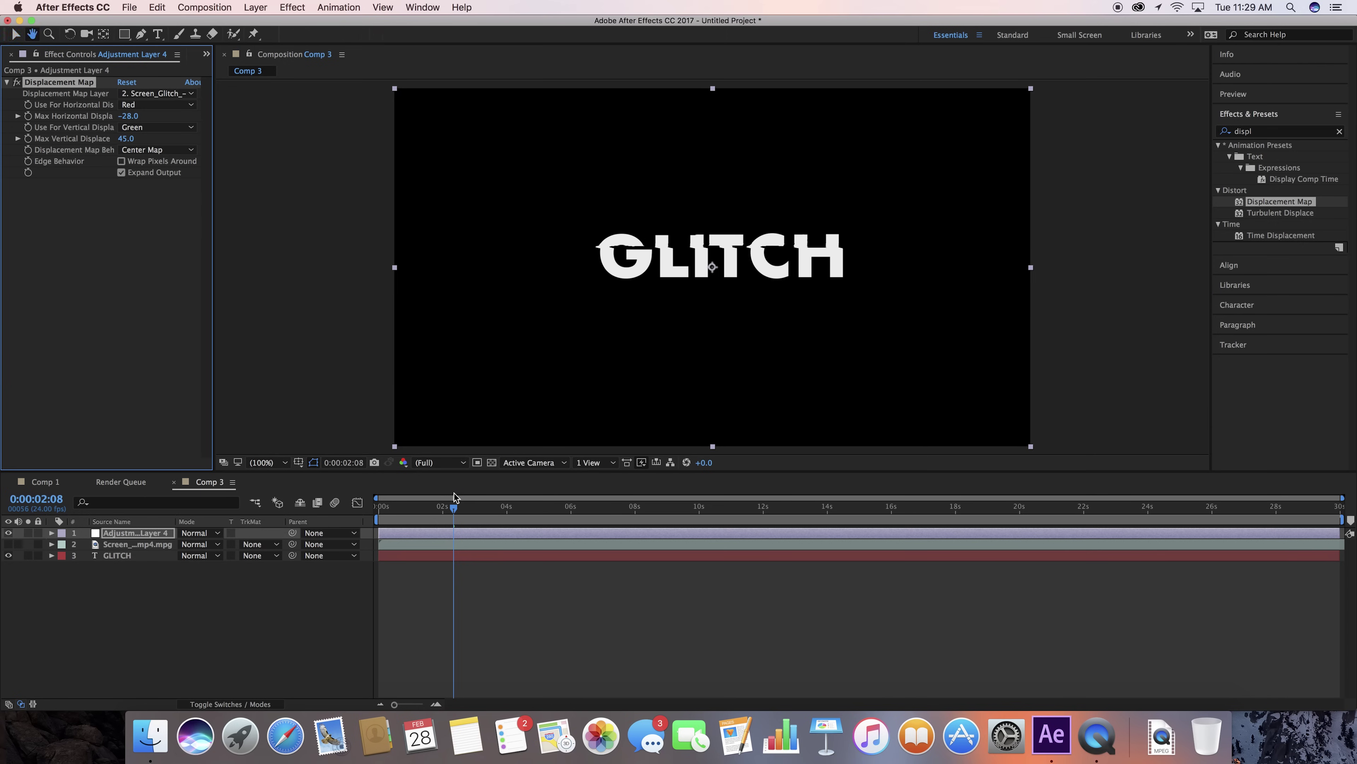
Step: Set Max Vertical Displacement to 11, then select the GLITCH text layer
{"action": "left_click", "coordinate": [425, 508]}
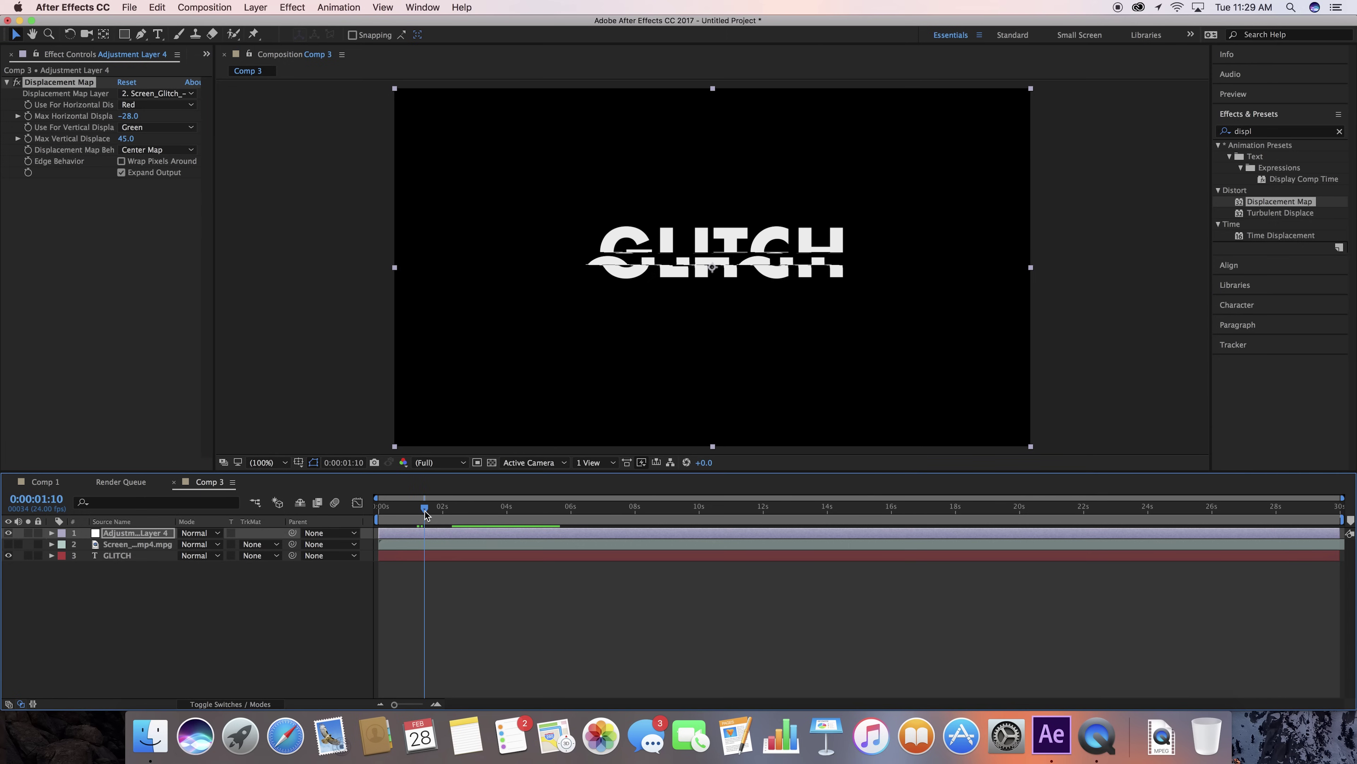
{"action": "left_click_drag", "start_coordinate": [127, 138], "coordinate": [103, 142]}
{"action": "left_click", "coordinate": [434, 515]}
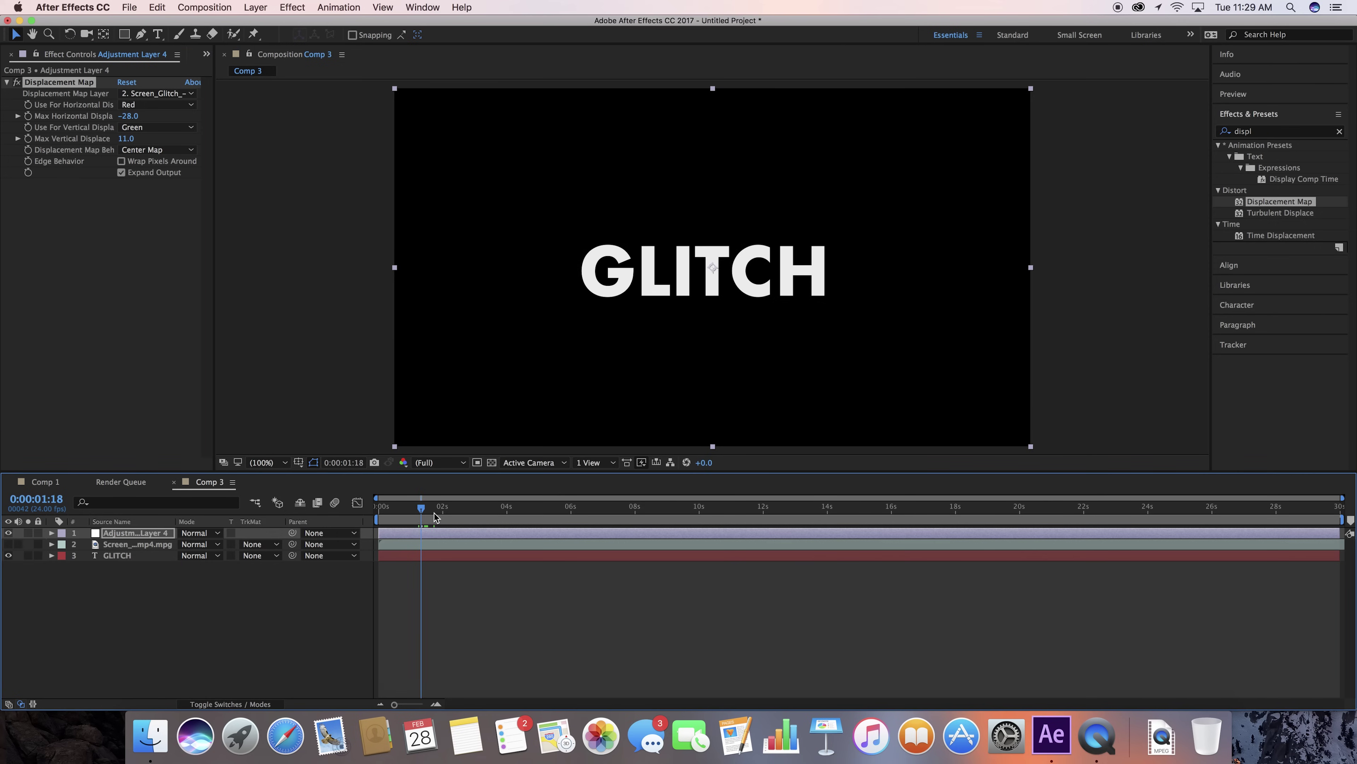
{"action": "left_click", "coordinate": [25, 657]}
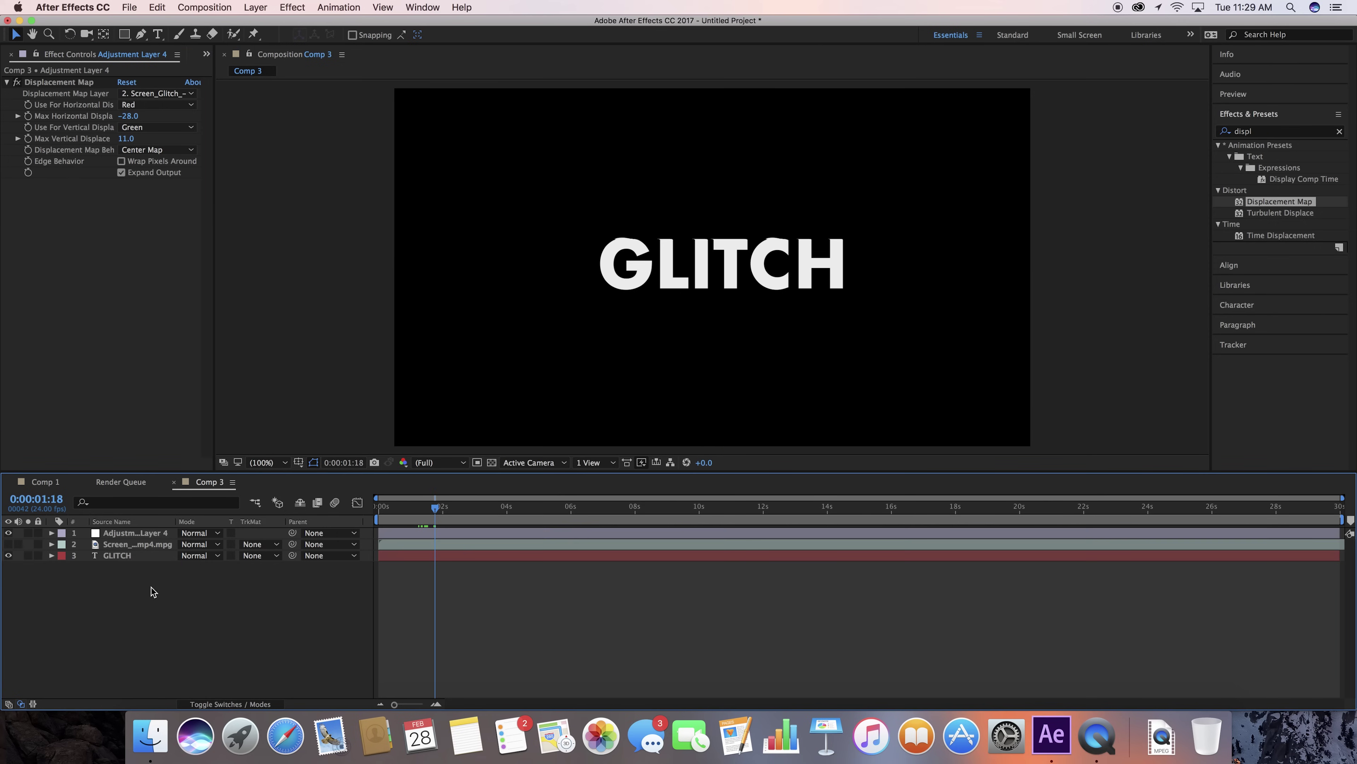
{"action": "left_click", "coordinate": [128, 556]}
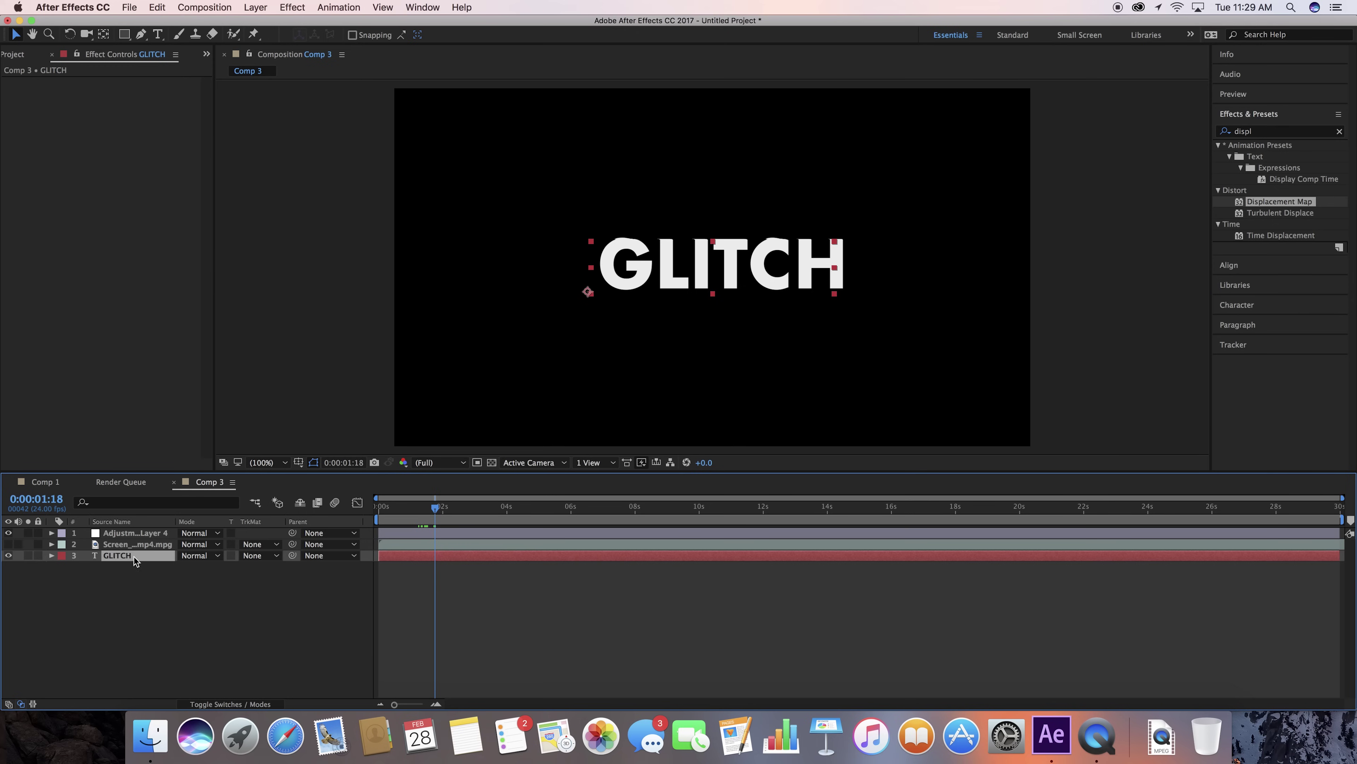
Step: Find Set Channels through Help search and apply it to GLITCH with default Red, Green, Blue sources
{"action": "left_click", "coordinate": [462, 7]}
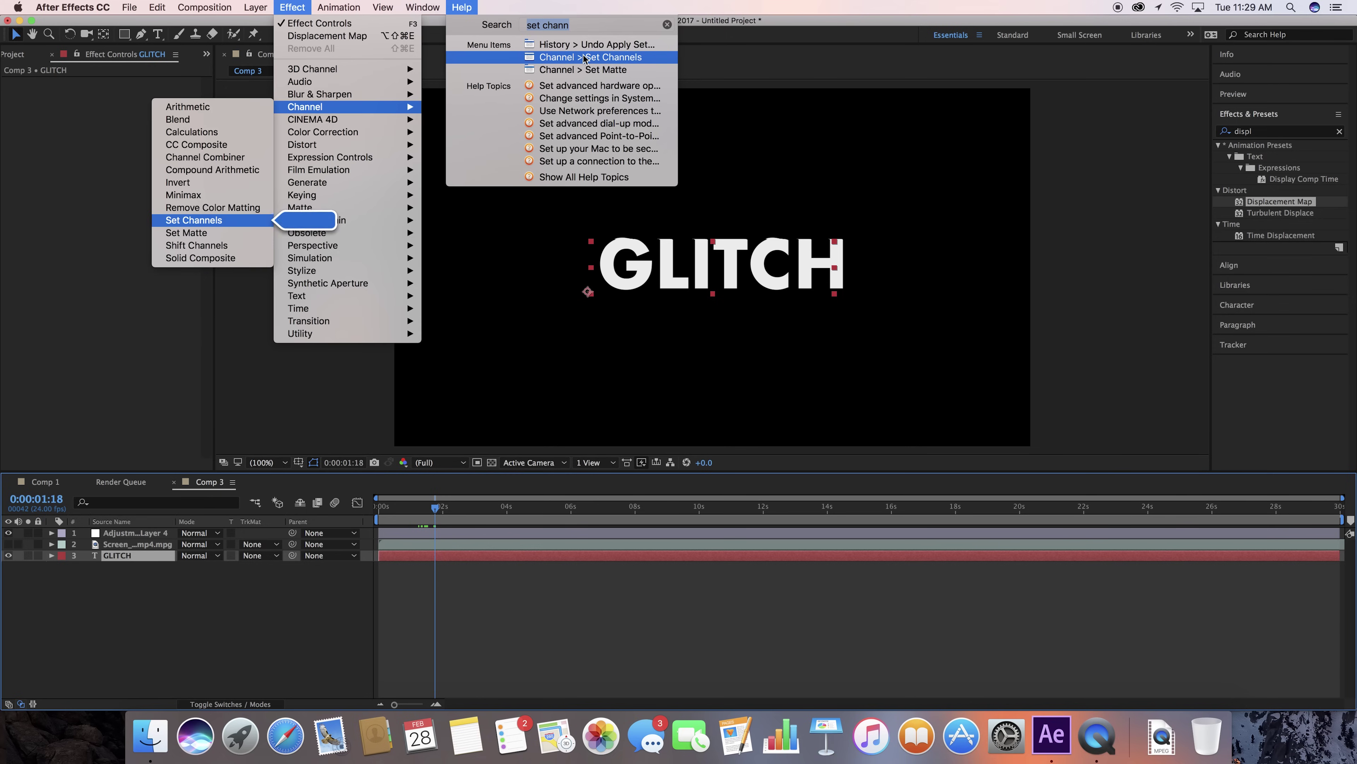
{"action": "left_click", "coordinate": [590, 57]}
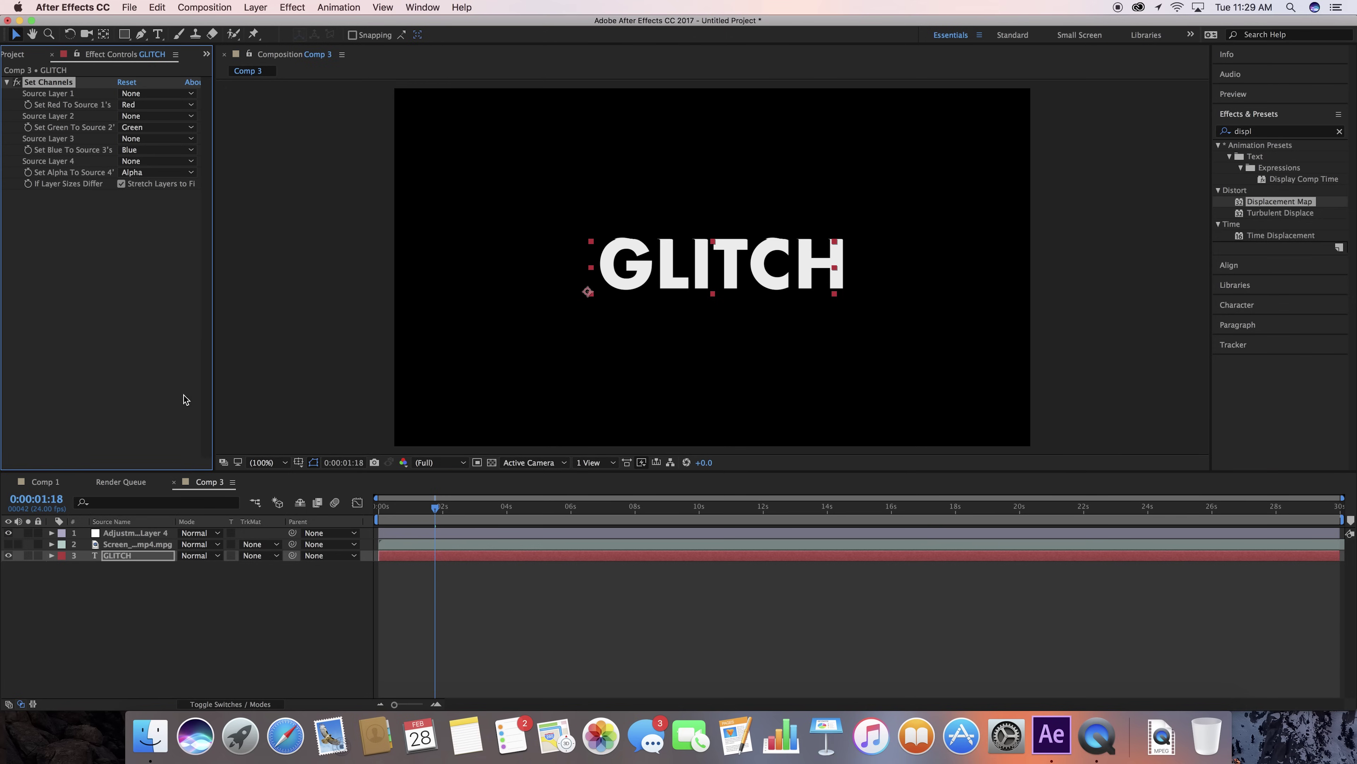
{"action": "left_click", "coordinate": [128, 559]}
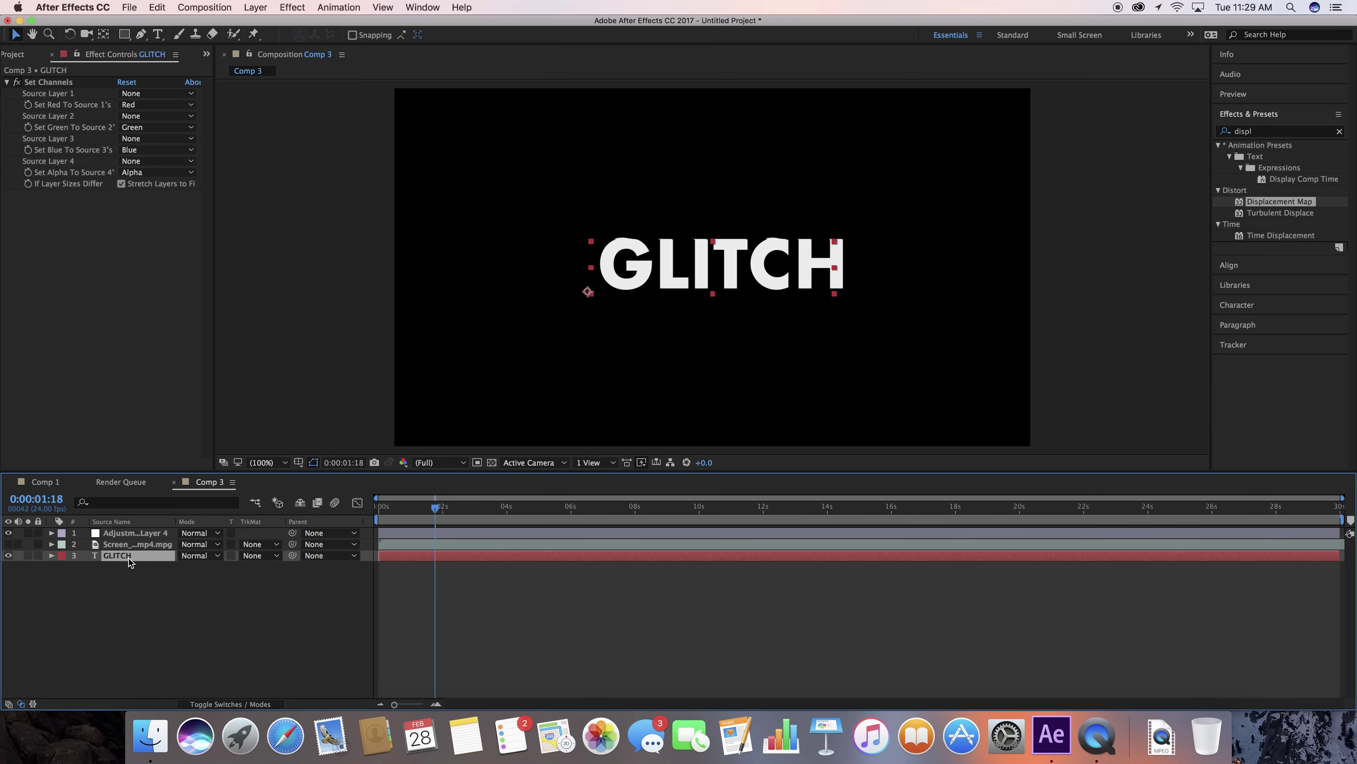
Step: Duplicate GLITCH twice and rename the three layers Red, Green and Blue
{"action": "key", "text": "super+d"}
{"action": "key", "text": "super+d"}
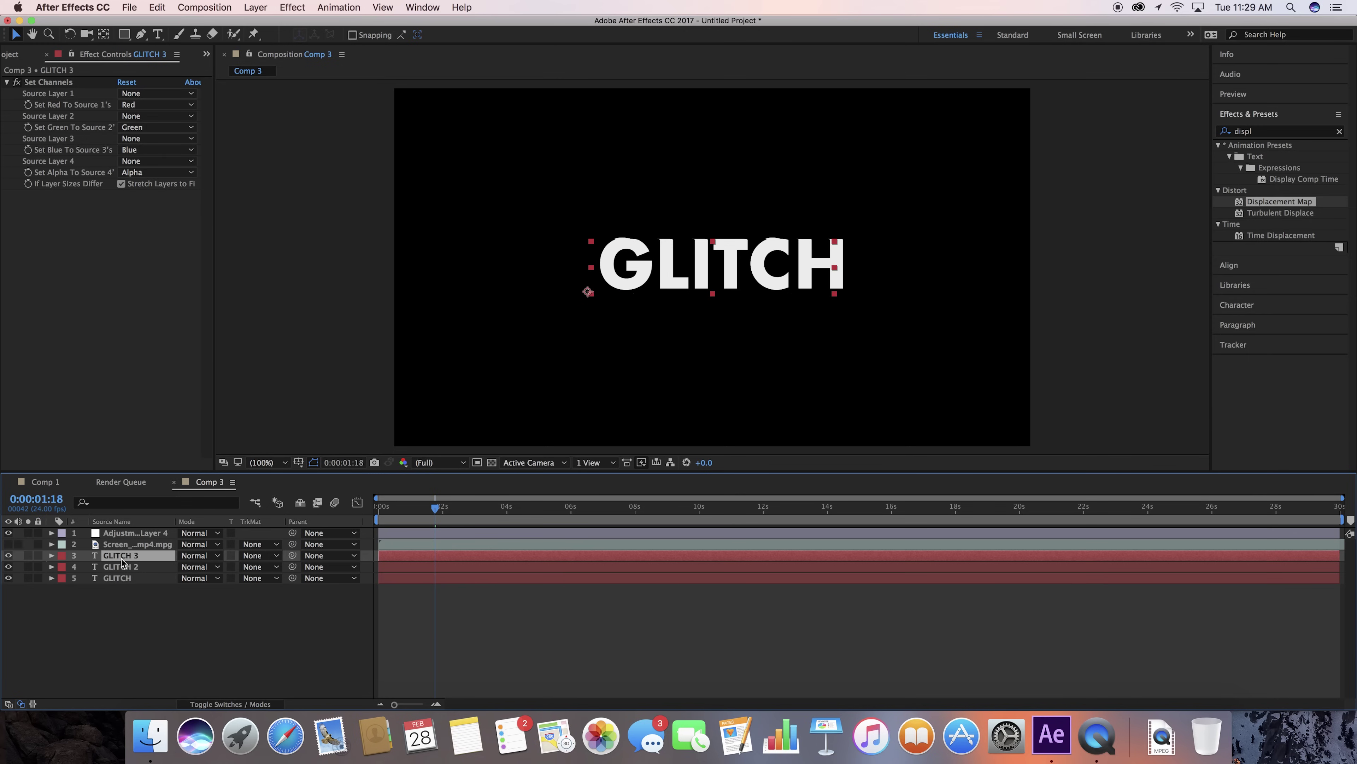
{"action": "key", "text": "Return"}
{"action": "type", "text": "Red"}
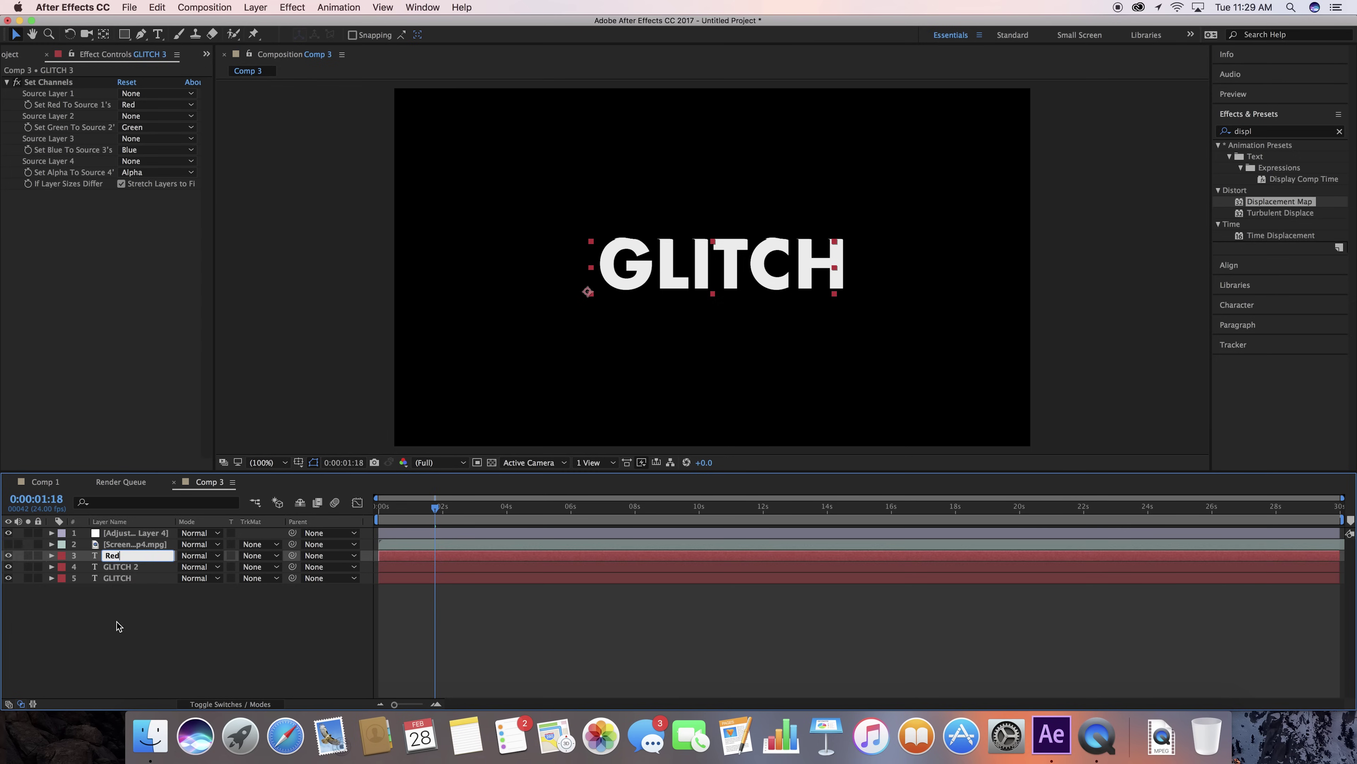
{"action": "left_click", "coordinate": [119, 626]}
{"action": "left_click", "coordinate": [131, 566]}
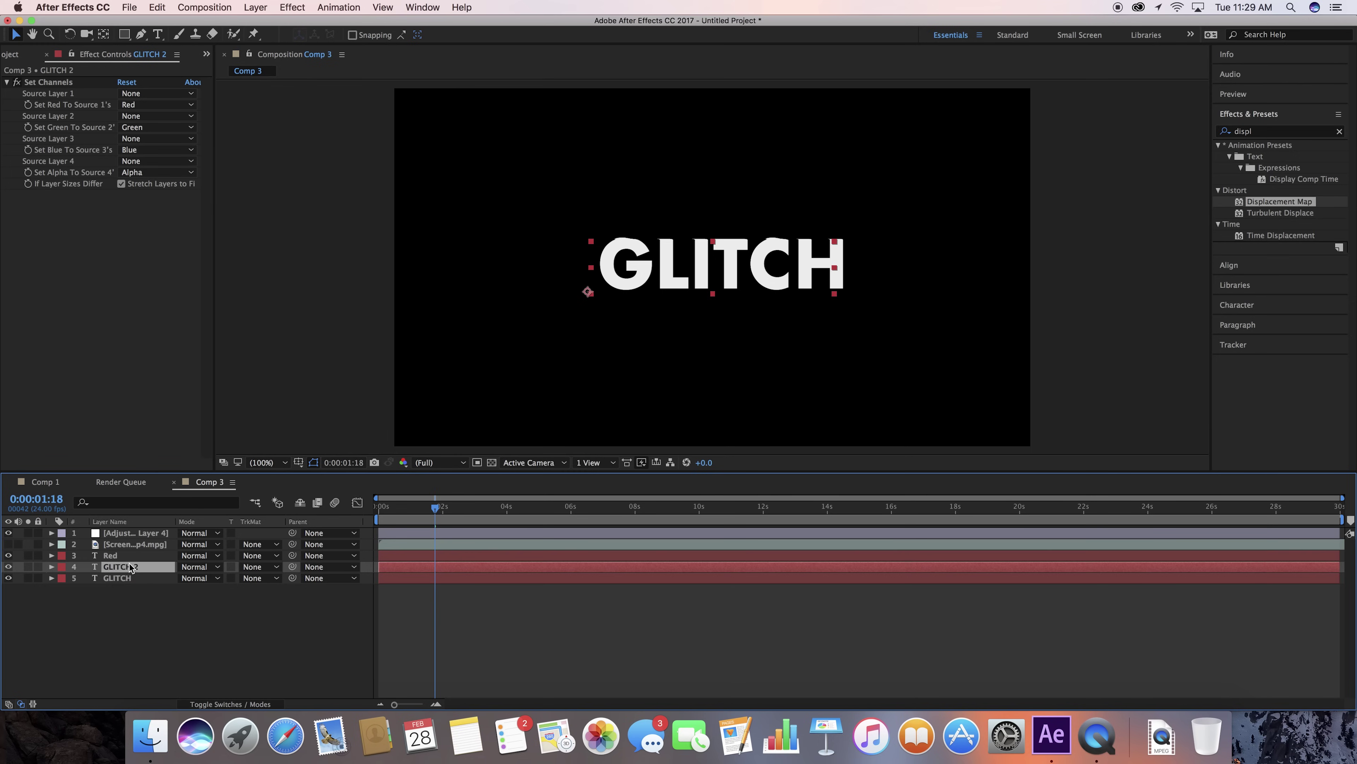
{"action": "key", "text": "Return"}
{"action": "type", "text": "Green"}
{"action": "key", "text": "Return"}
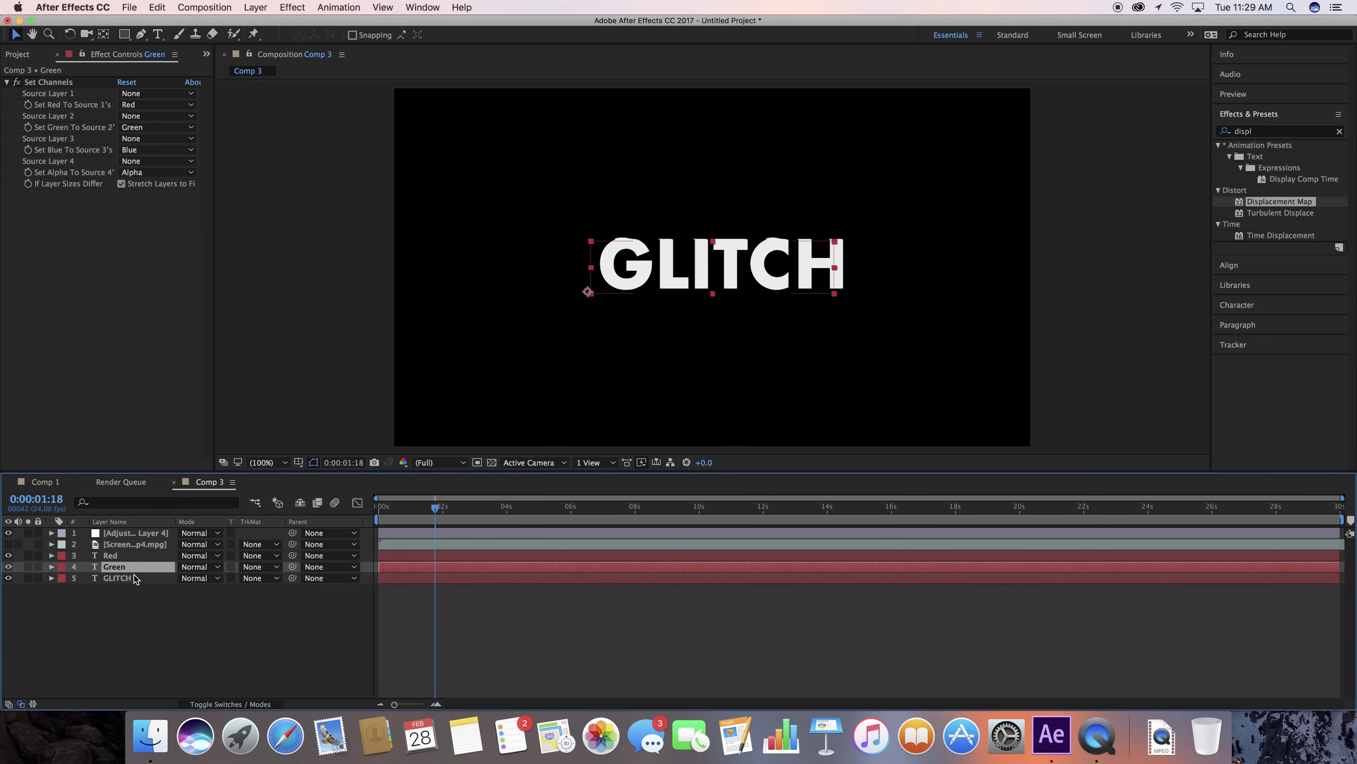
{"action": "left_click", "coordinate": [134, 578]}
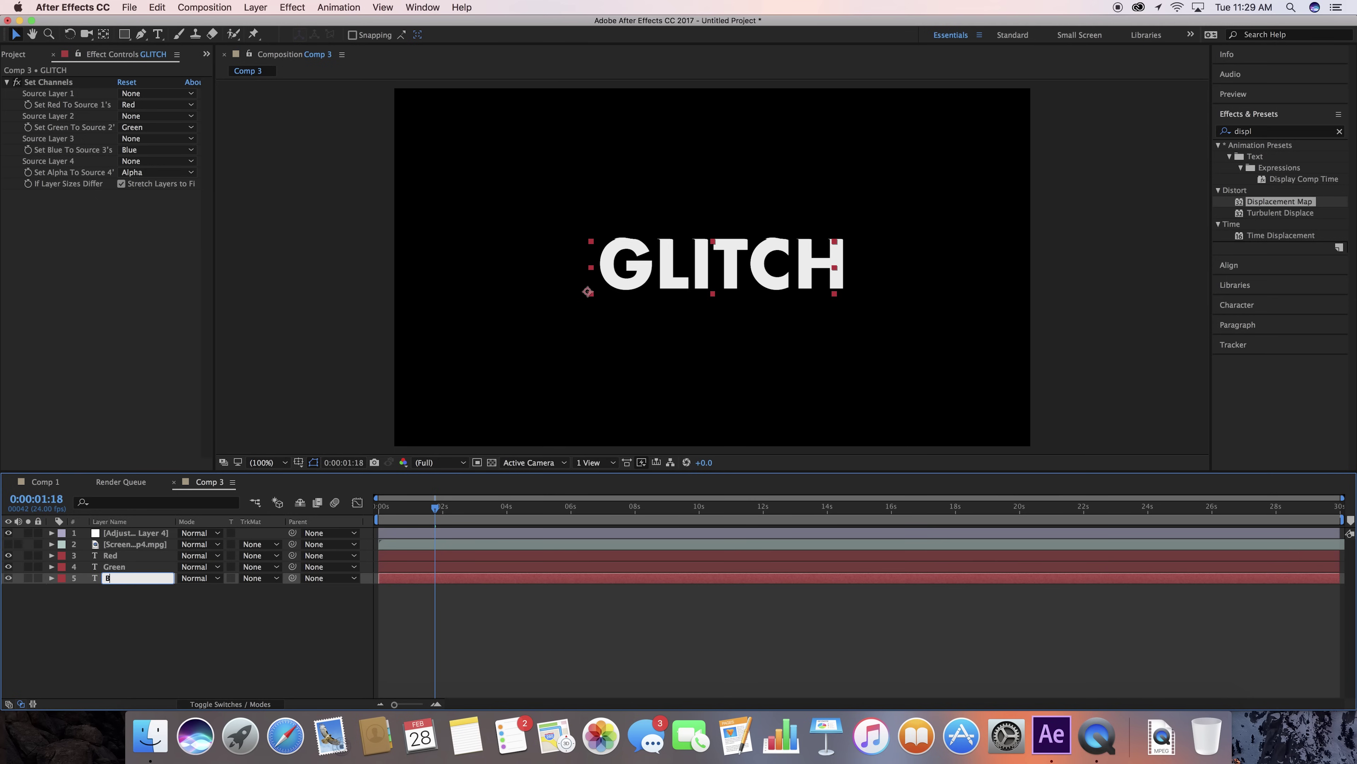
{"action": "type", "text": "Blue"}
{"action": "left_click", "coordinate": [150, 602]}
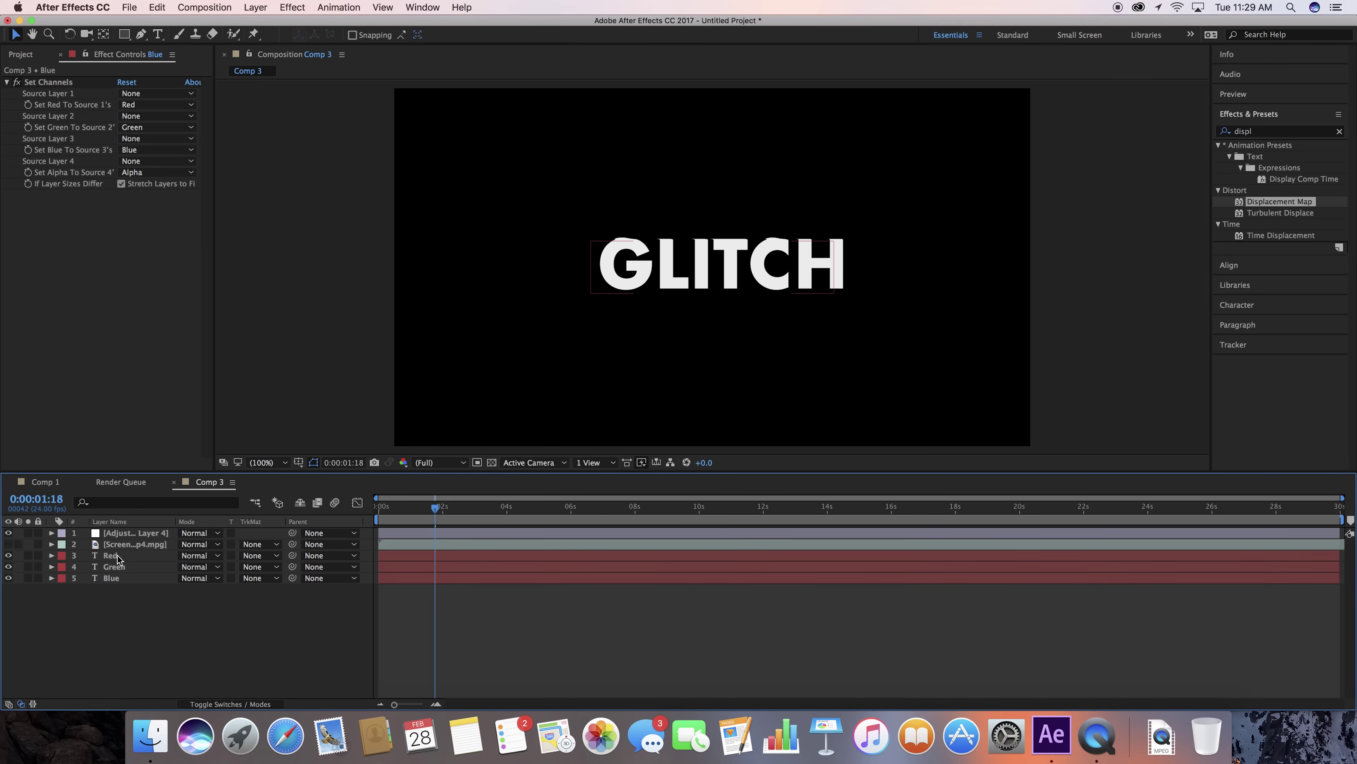
Step: Set the blend mode of the Red, Green and Blue layers to Screen
{"action": "left_click", "coordinate": [128, 559]}
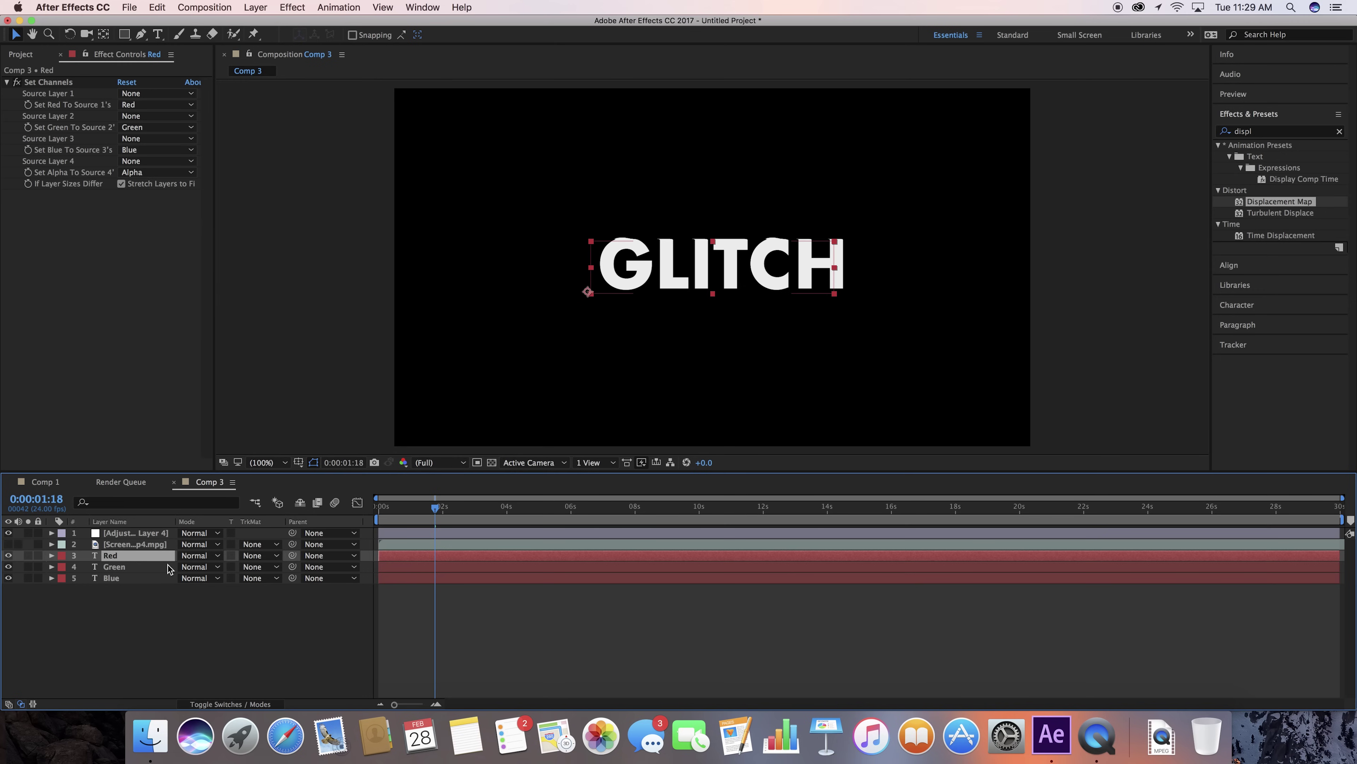
{"action": "left_click", "coordinate": [195, 556]}
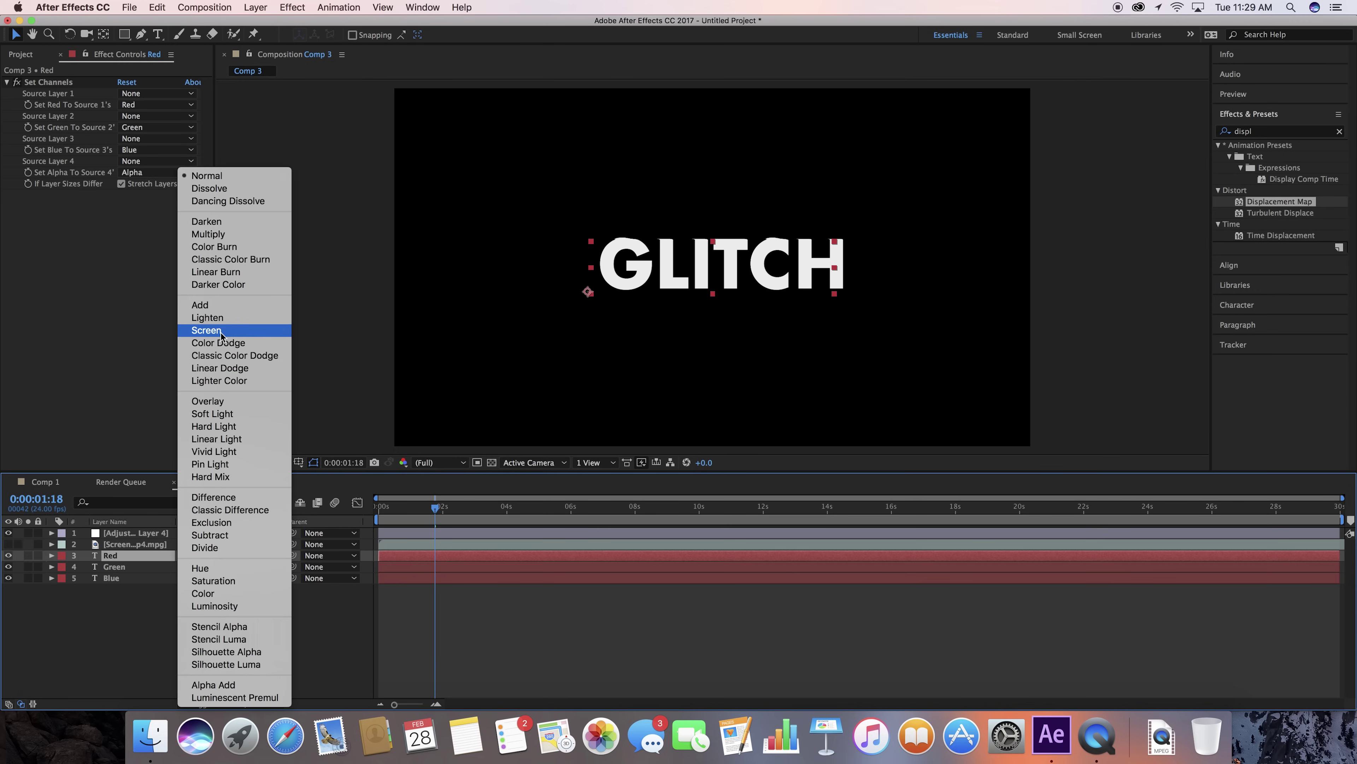
{"action": "left_click", "coordinate": [206, 330]}
{"action": "left_click", "coordinate": [196, 566]}
{"action": "left_click", "coordinate": [134, 566]}
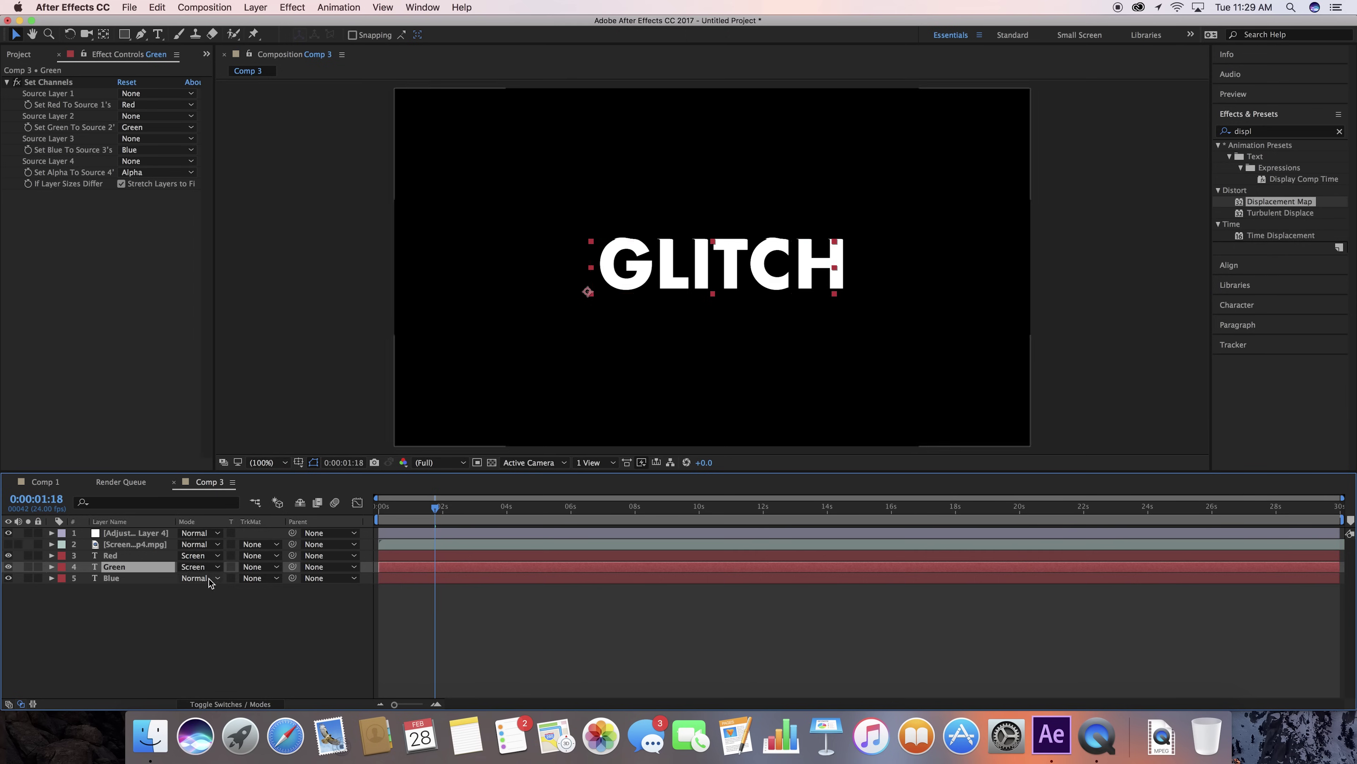
{"action": "left_click", "coordinate": [196, 567]}
{"action": "left_click", "coordinate": [207, 330]}
{"action": "left_click", "coordinate": [195, 577]}
{"action": "left_click", "coordinate": [207, 330]}
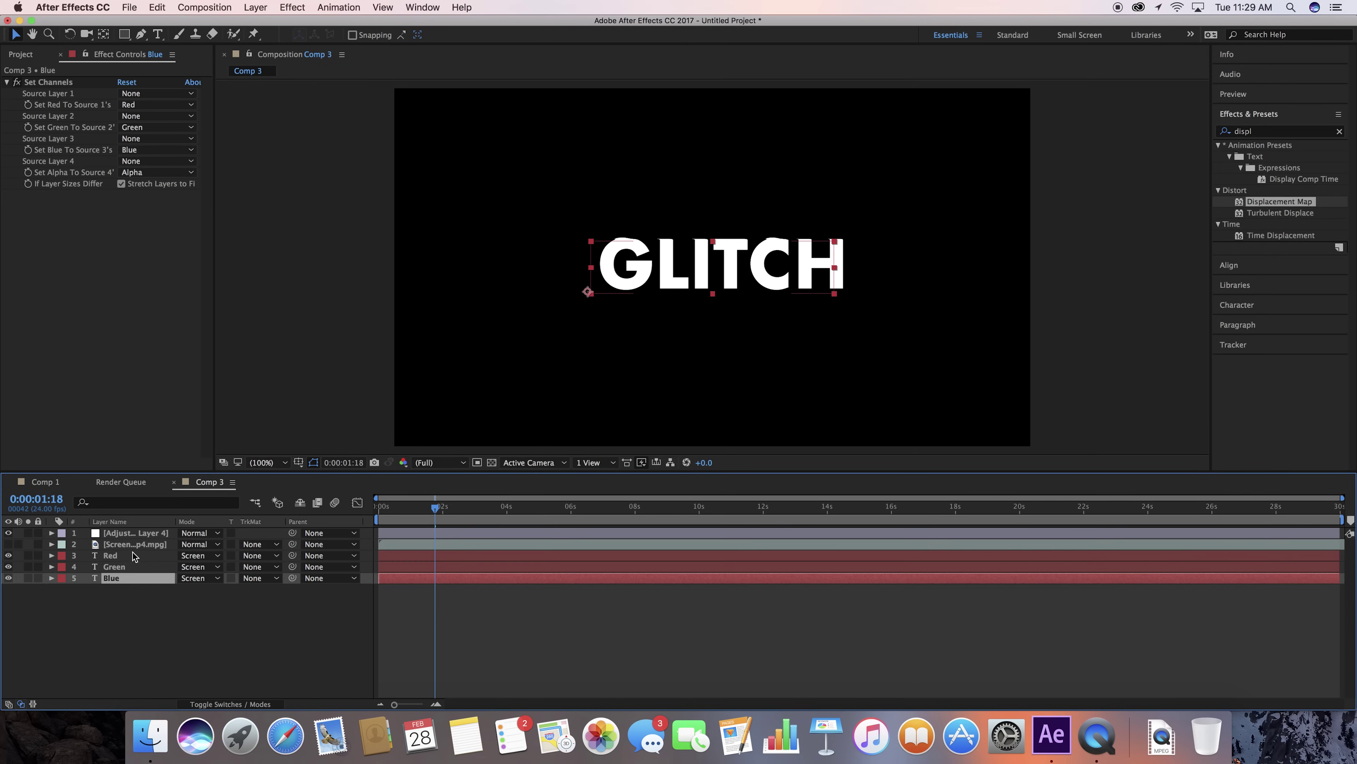
Step: On the Red layer, set Set Channels' green and blue sources to Off
{"action": "left_click", "coordinate": [132, 555]}
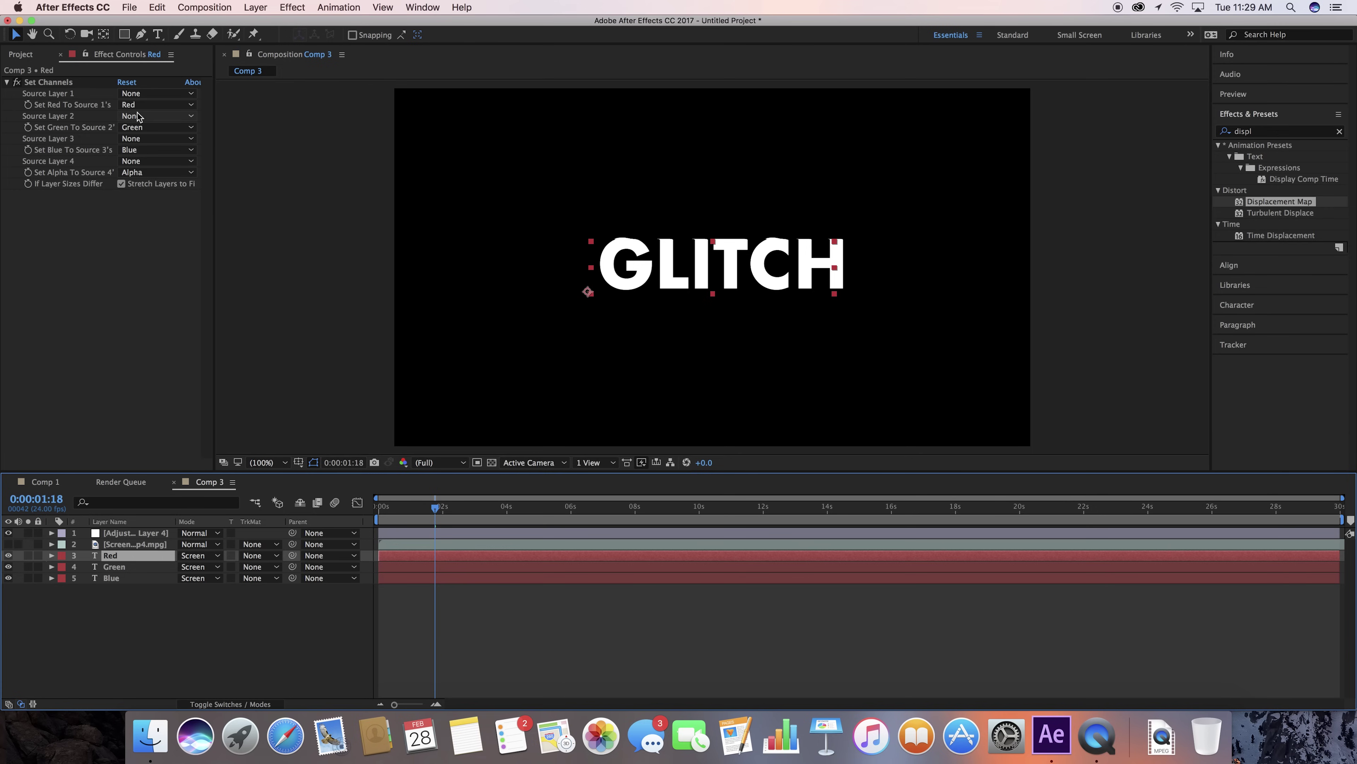
{"action": "left_click", "coordinate": [139, 127]}
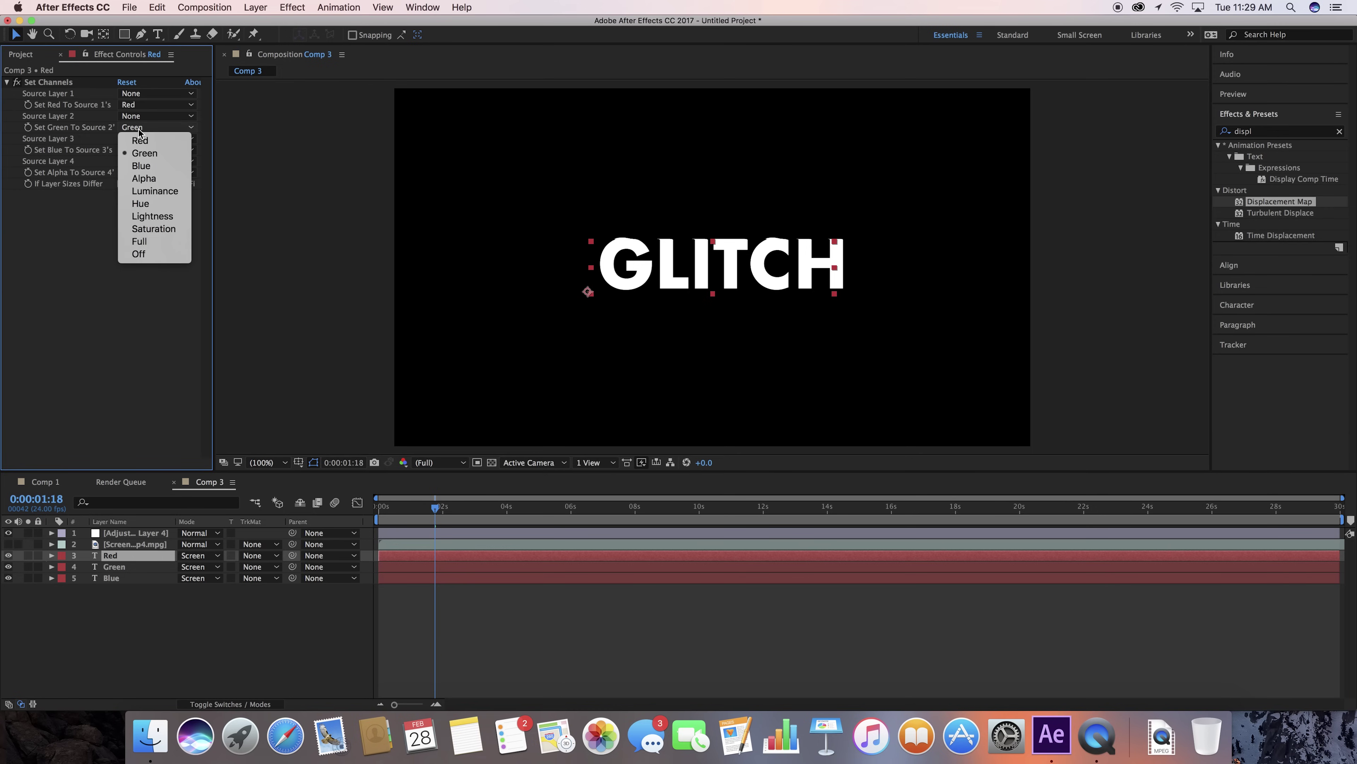
{"action": "left_click", "coordinate": [138, 253]}
{"action": "left_click", "coordinate": [140, 150]}
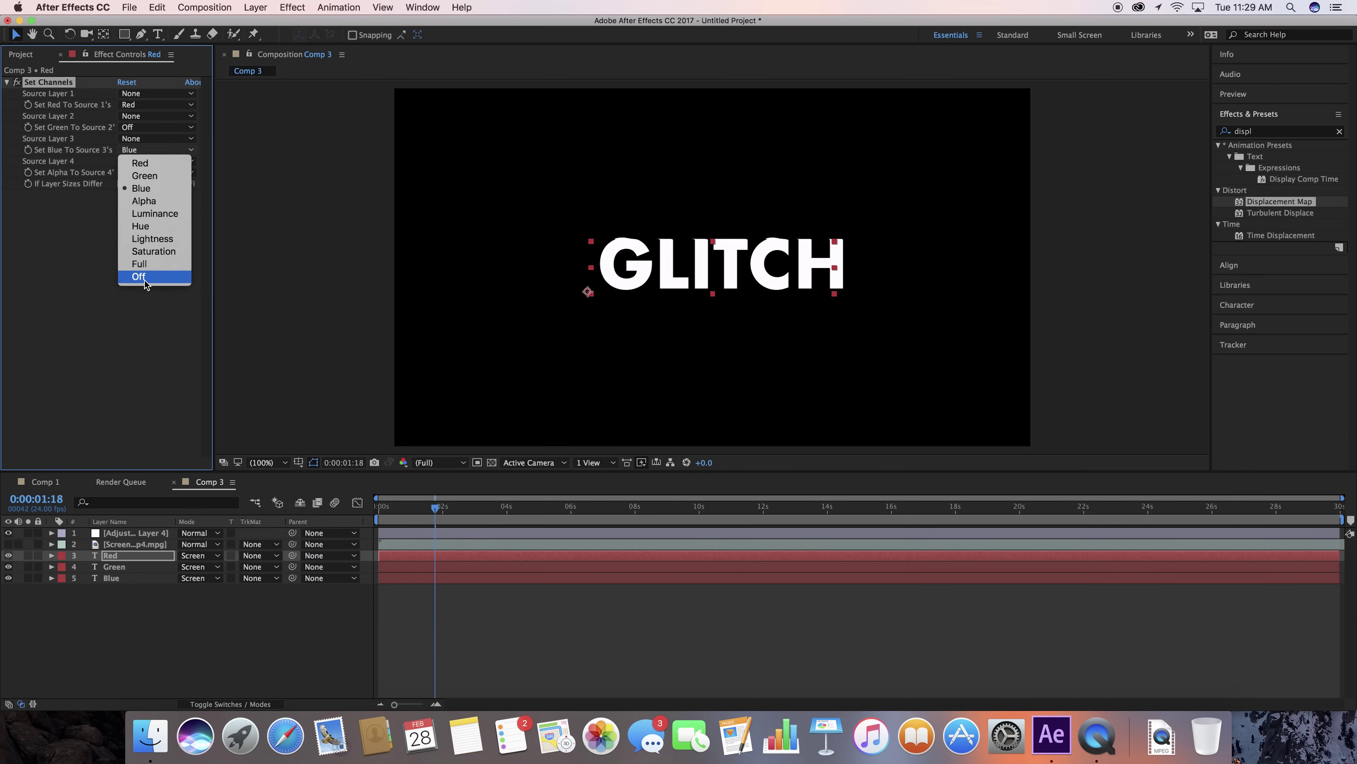
{"action": "left_click", "coordinate": [144, 280]}
Step: Turn off red and blue channels on Green, and red and green channels on Blue
{"action": "left_click", "coordinate": [134, 568]}
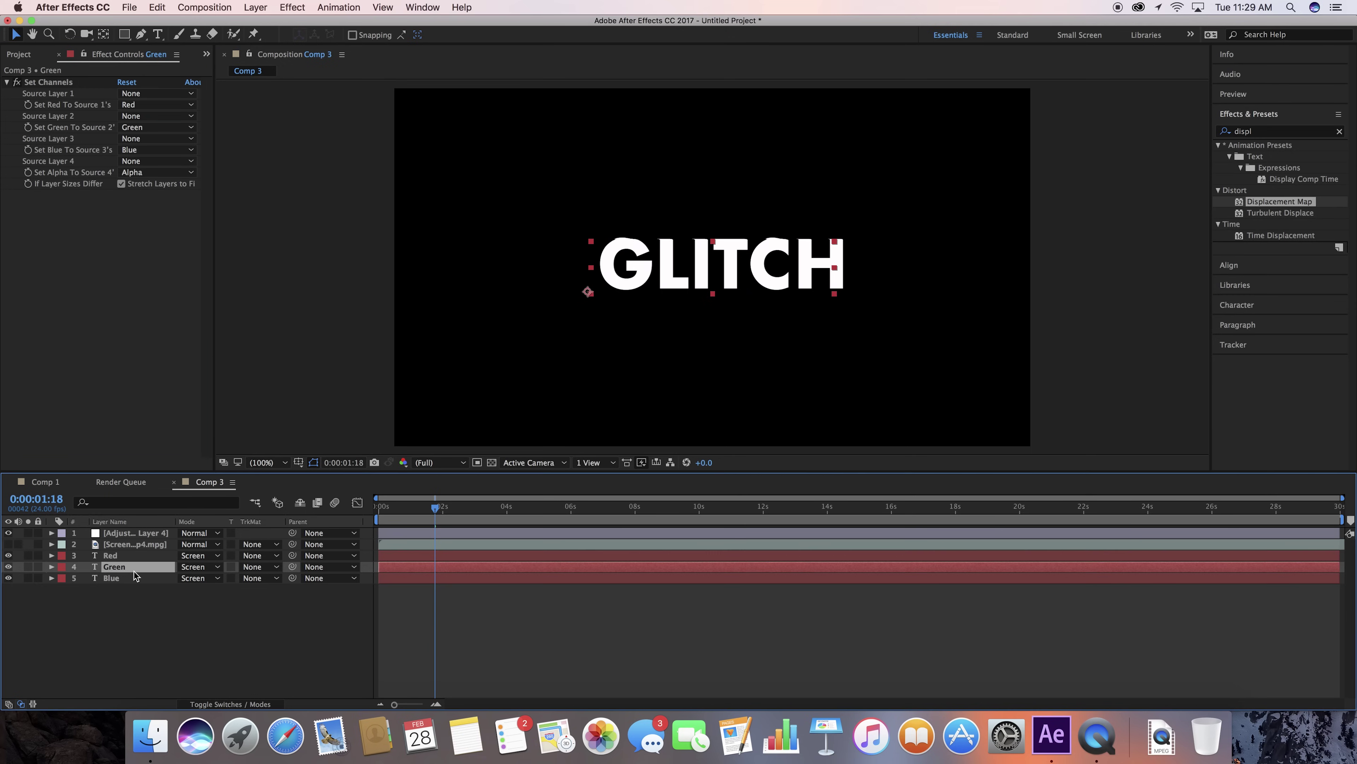
{"action": "left_click", "coordinate": [146, 104]}
{"action": "left_click", "coordinate": [145, 239]}
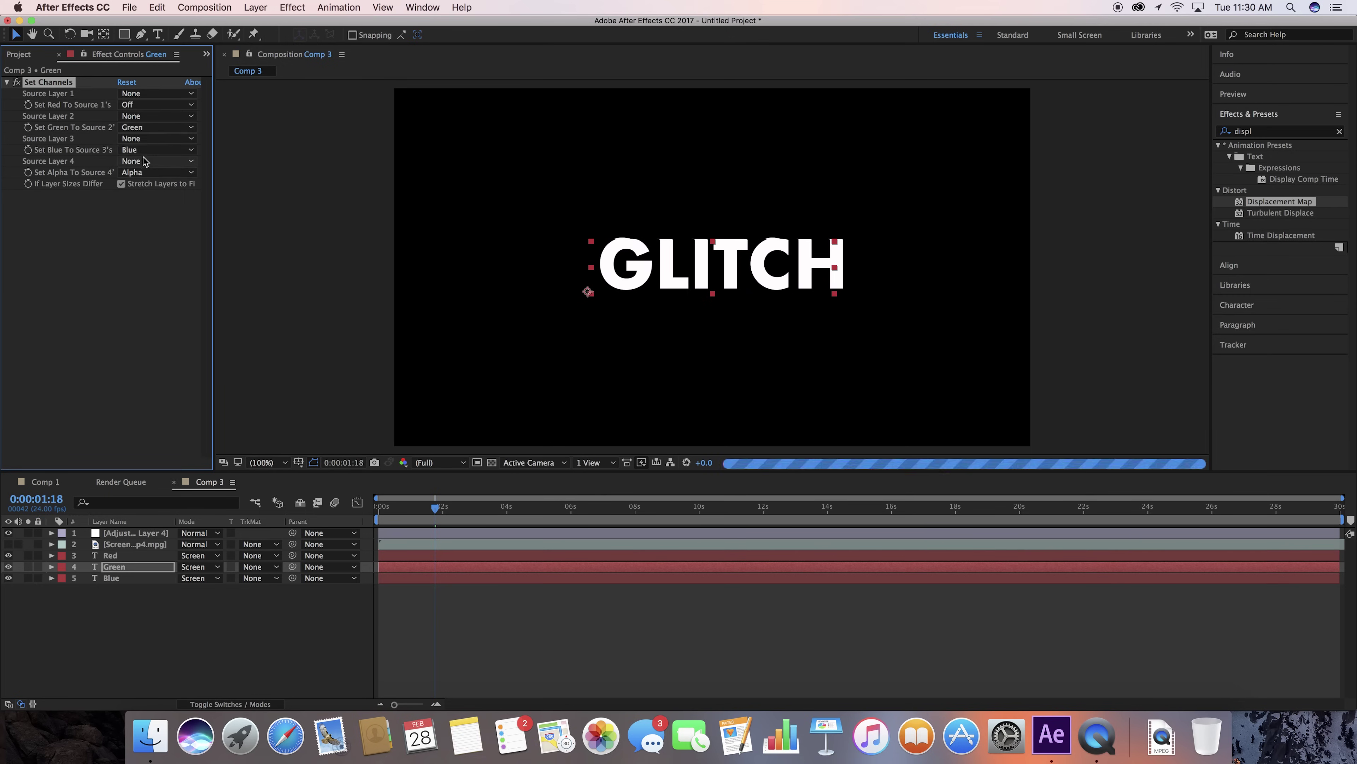
{"action": "left_click", "coordinate": [143, 155]}
{"action": "left_click", "coordinate": [144, 280]}
{"action": "left_click", "coordinate": [138, 578]}
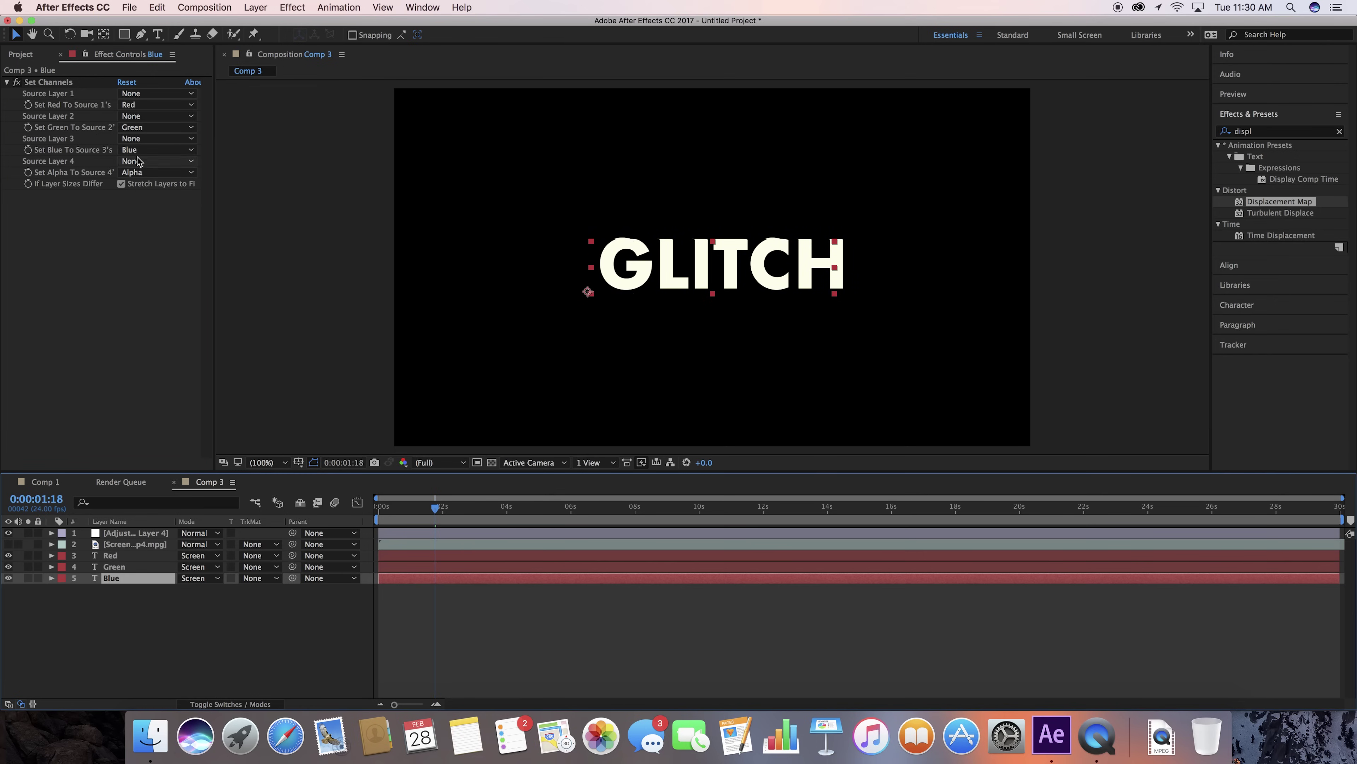
{"action": "left_click", "coordinate": [146, 105]}
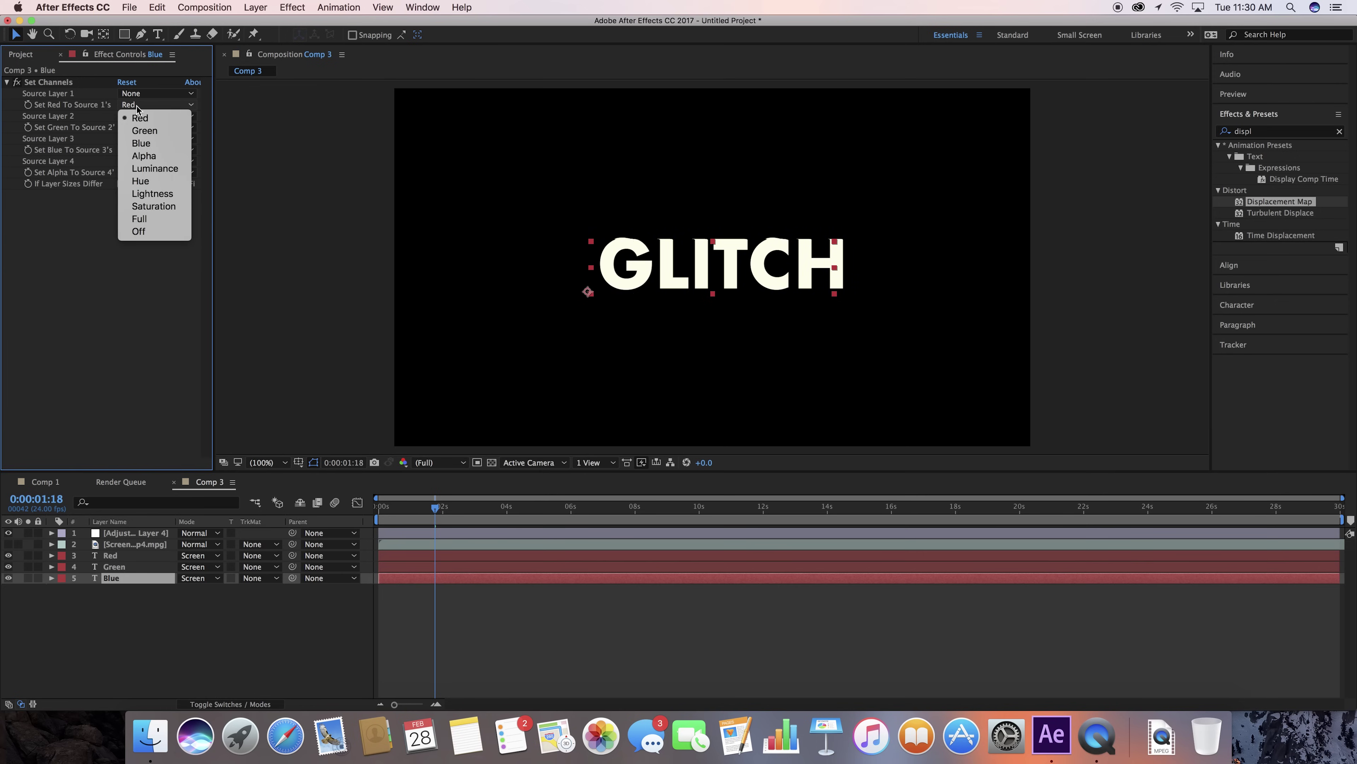
{"action": "left_click", "coordinate": [150, 238]}
{"action": "left_click", "coordinate": [146, 128]}
{"action": "left_click", "coordinate": [140, 254]}
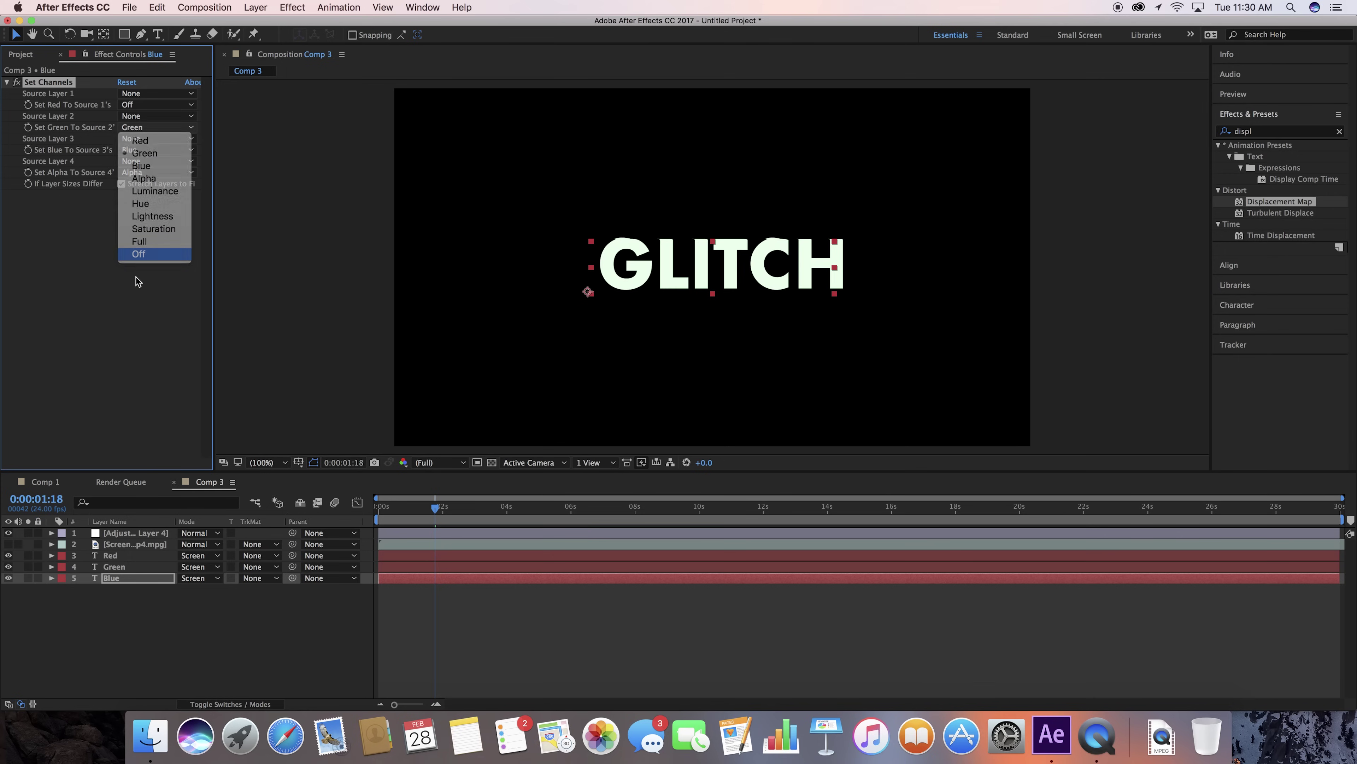
Step: Offset Red to X 592.7, Green to X 583.7 and Blue to Y 626.6, then preview
{"action": "left_click", "coordinate": [140, 547]}
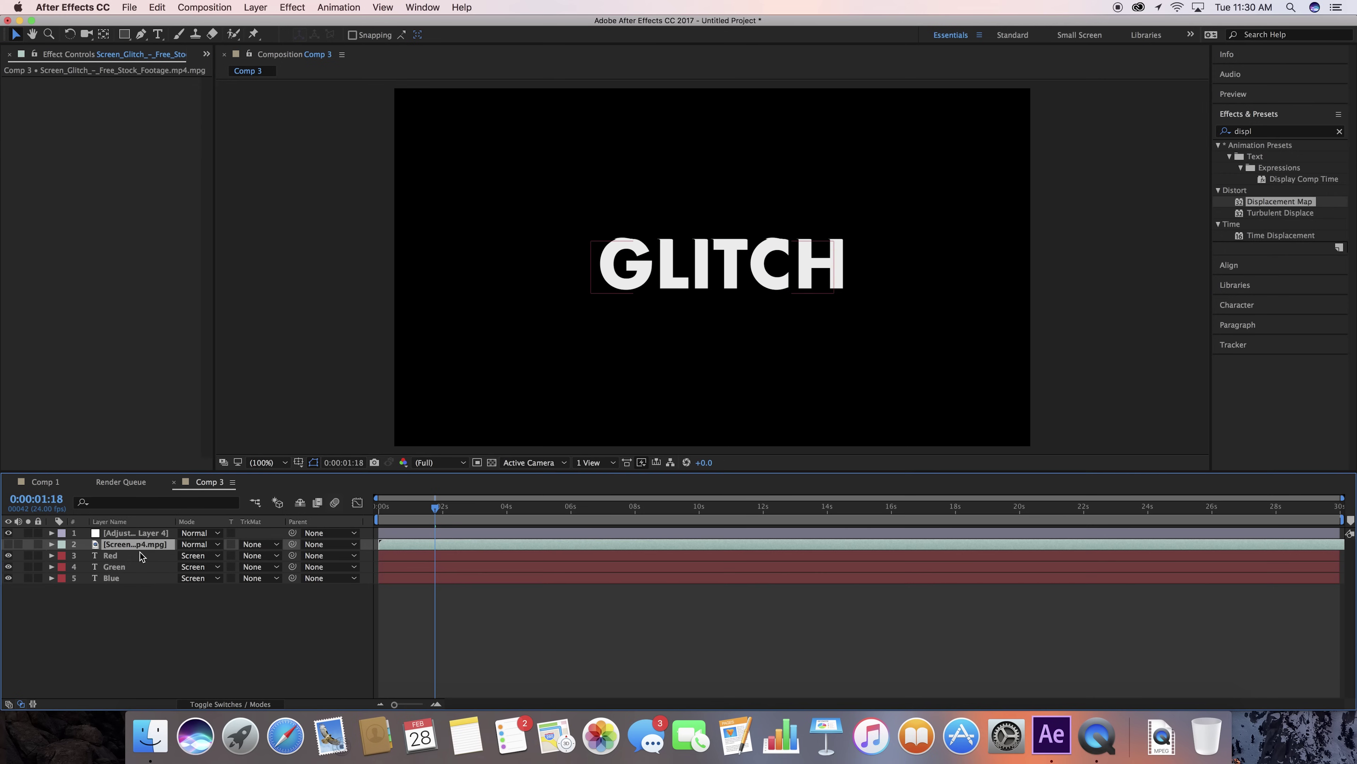
{"action": "left_click", "coordinate": [140, 554]}
{"action": "key", "text": "p"}
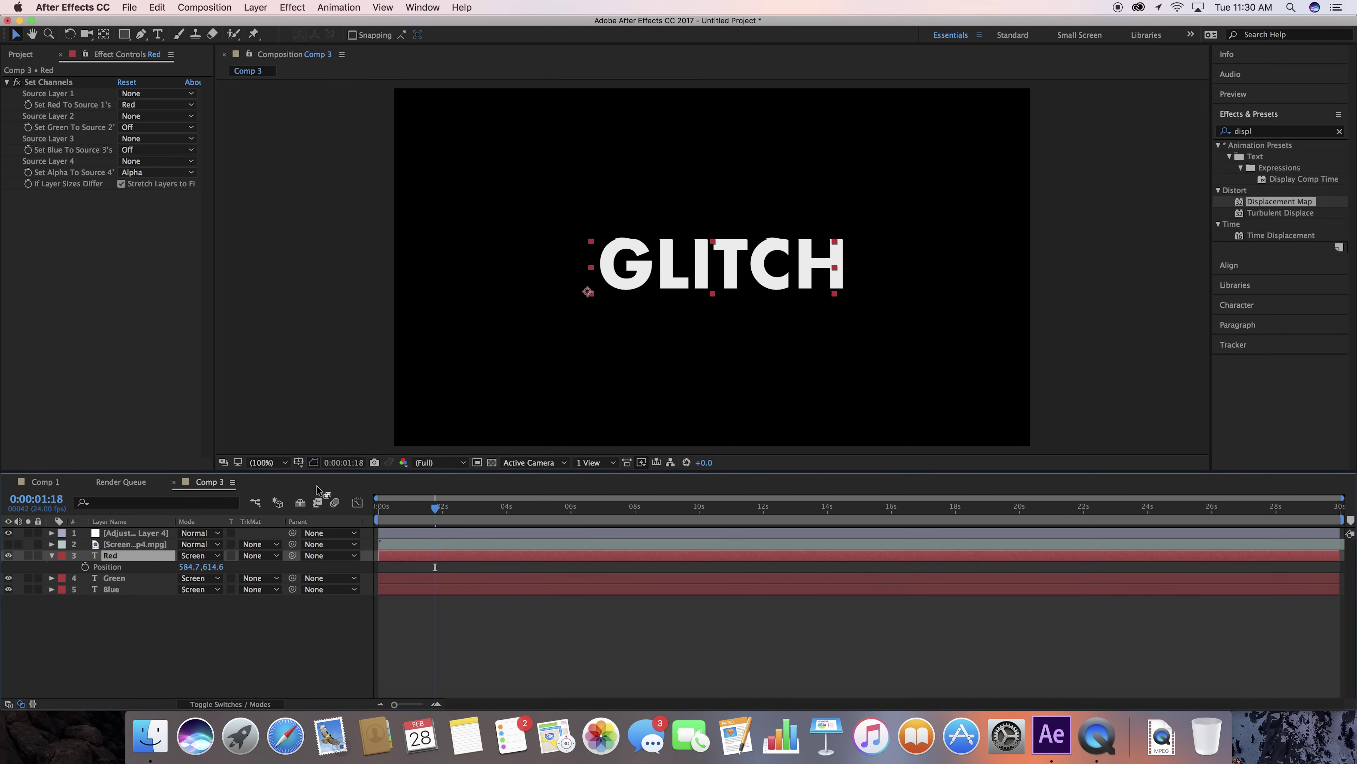
{"action": "left_click_drag", "start_coordinate": [192, 568], "coordinate": [198, 571]}
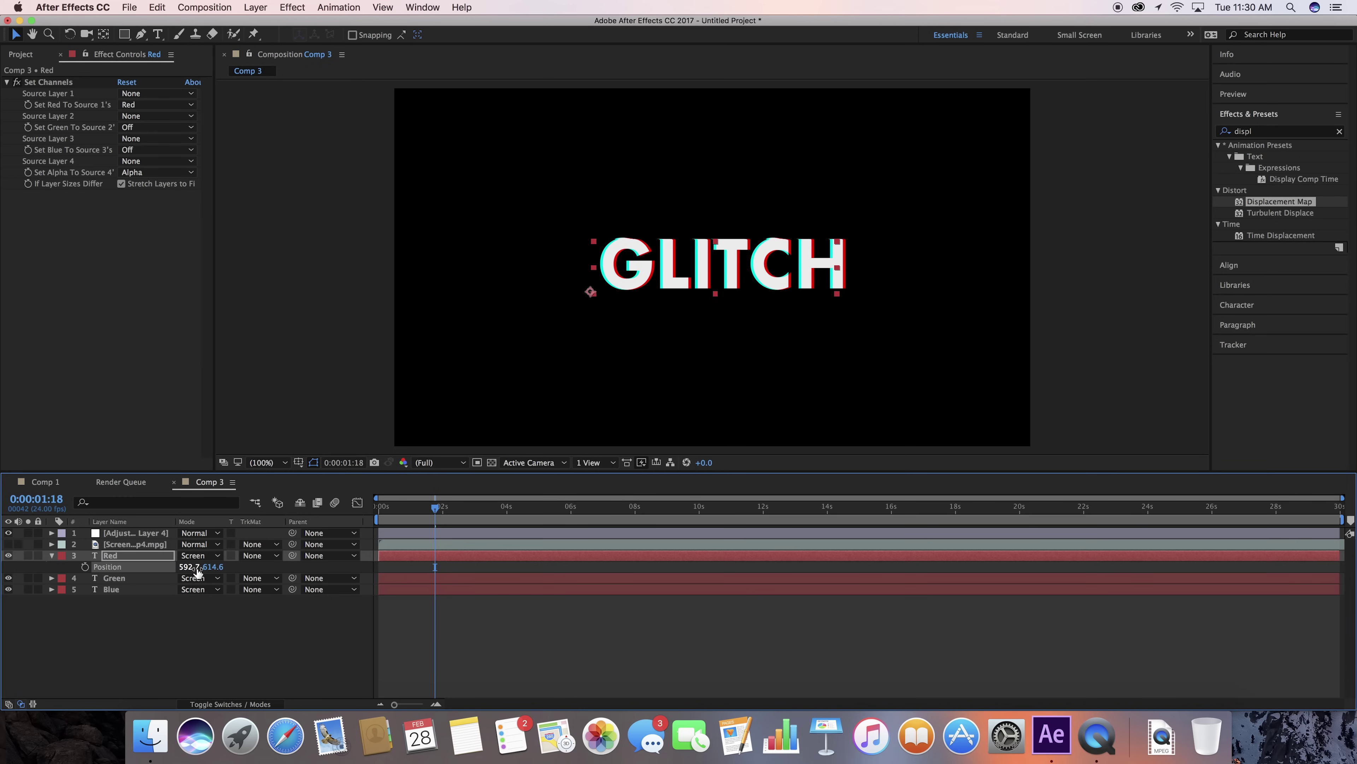
{"action": "left_click", "coordinate": [127, 578]}
{"action": "key", "text": "p"}
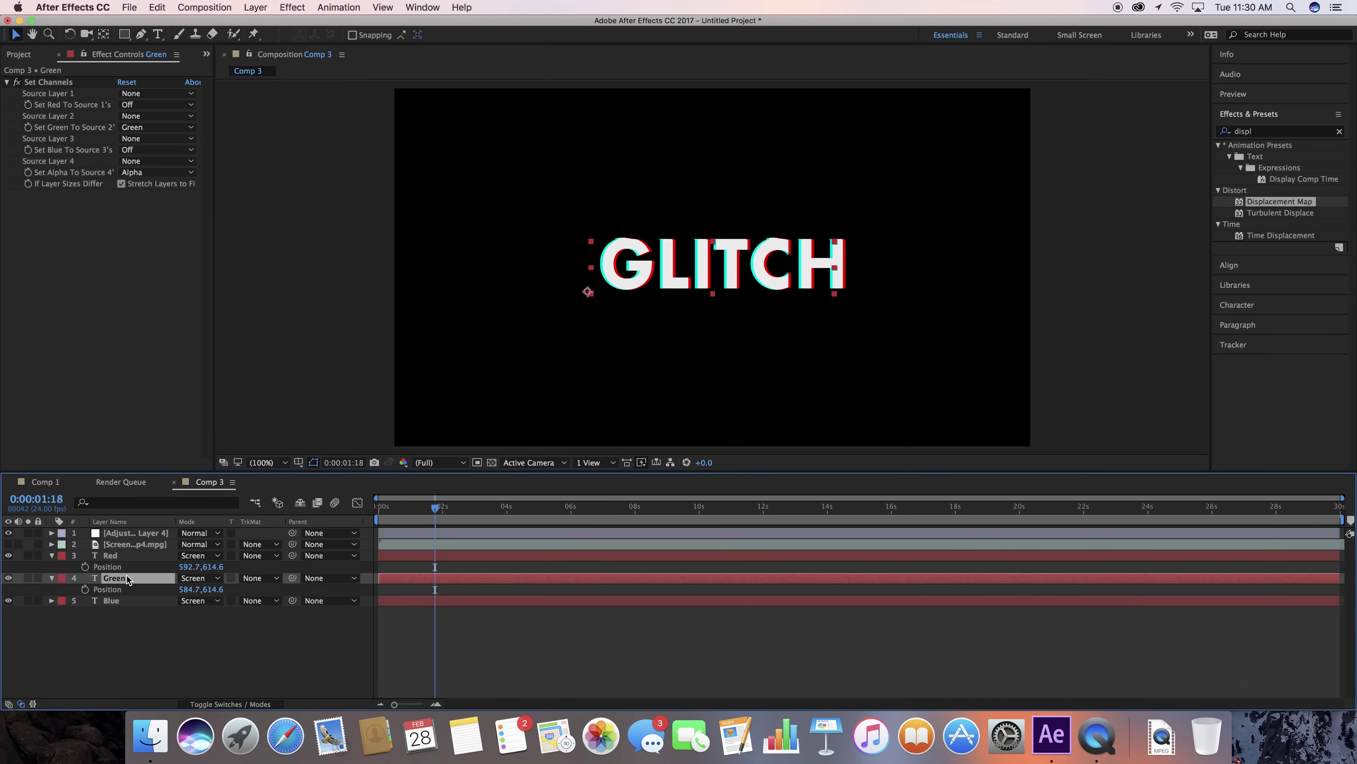
{"action": "left_click_drag", "start_coordinate": [196, 590], "coordinate": [185, 594]}
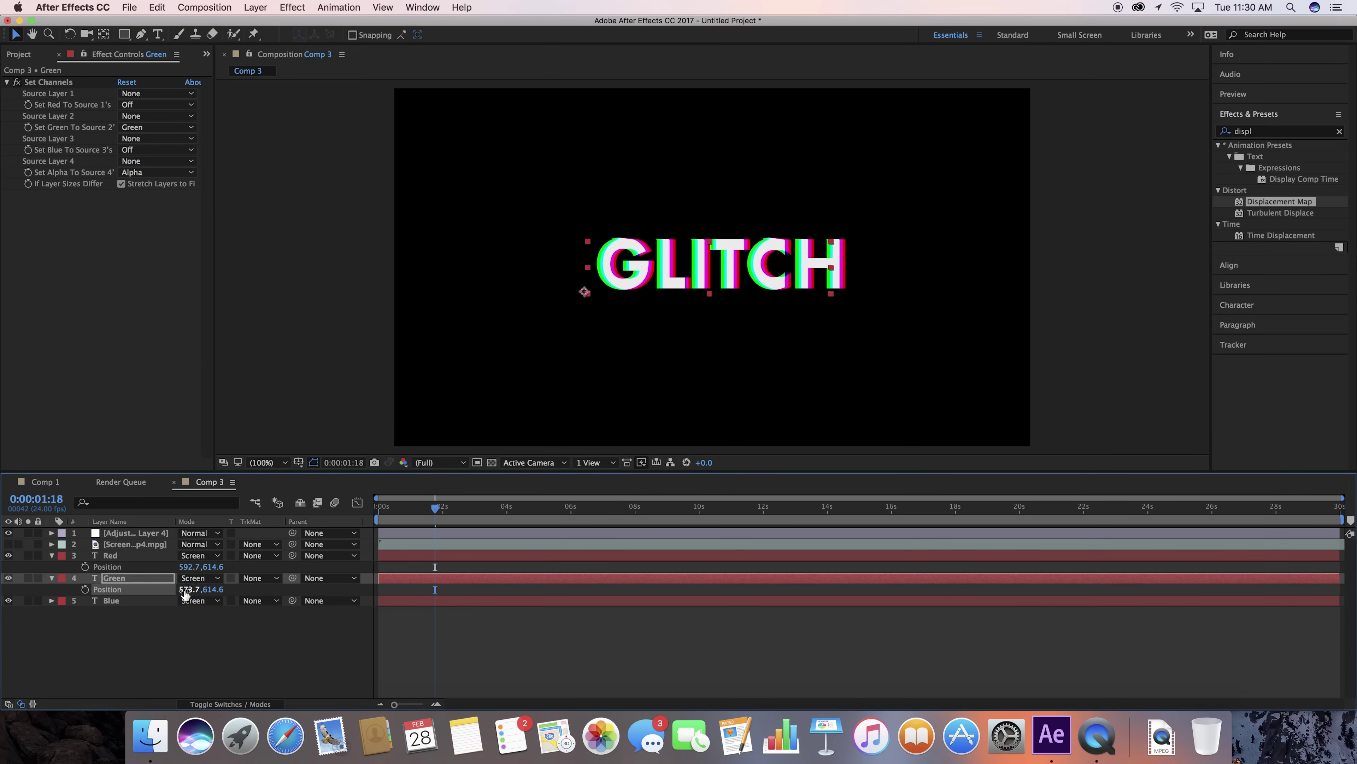
{"action": "left_click", "coordinate": [133, 601]}
{"action": "key", "text": "p"}
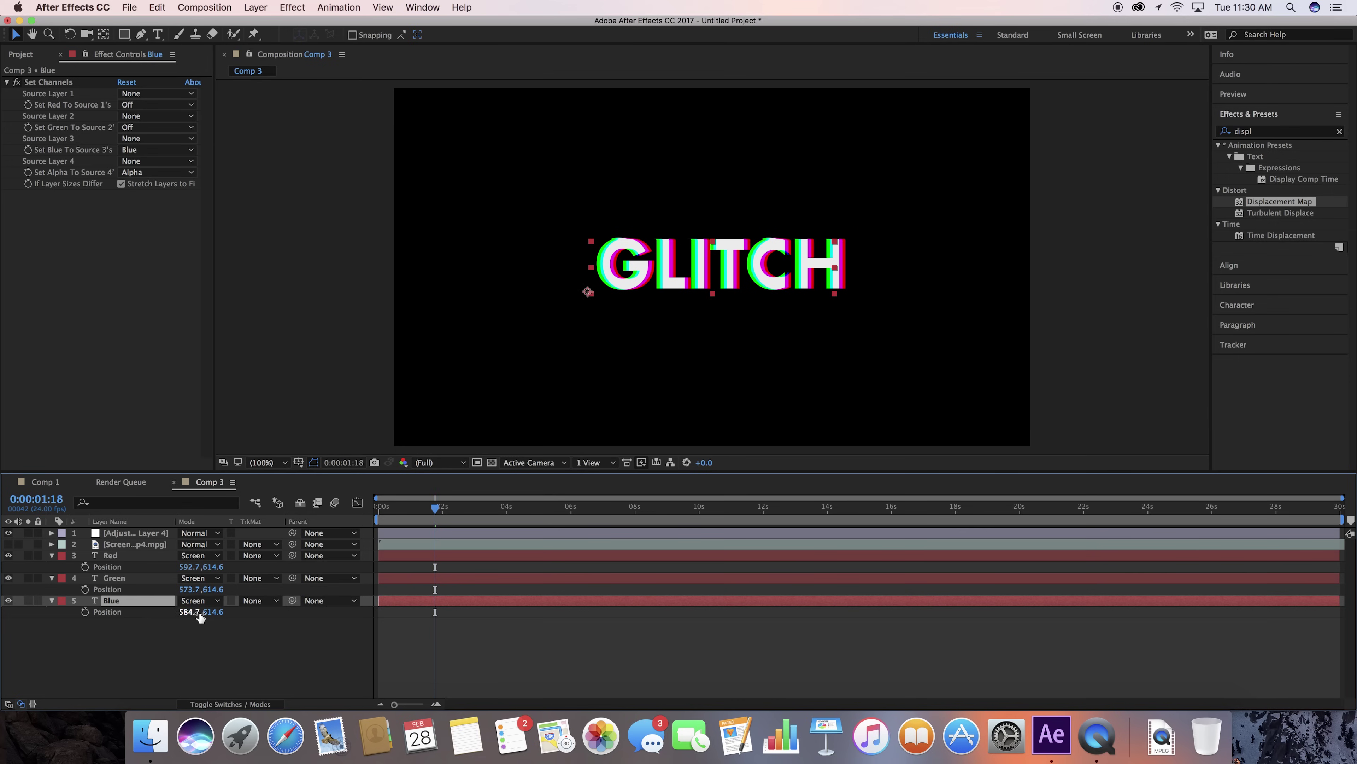
{"action": "left_click_drag", "start_coordinate": [215, 612], "coordinate": [222, 615]}
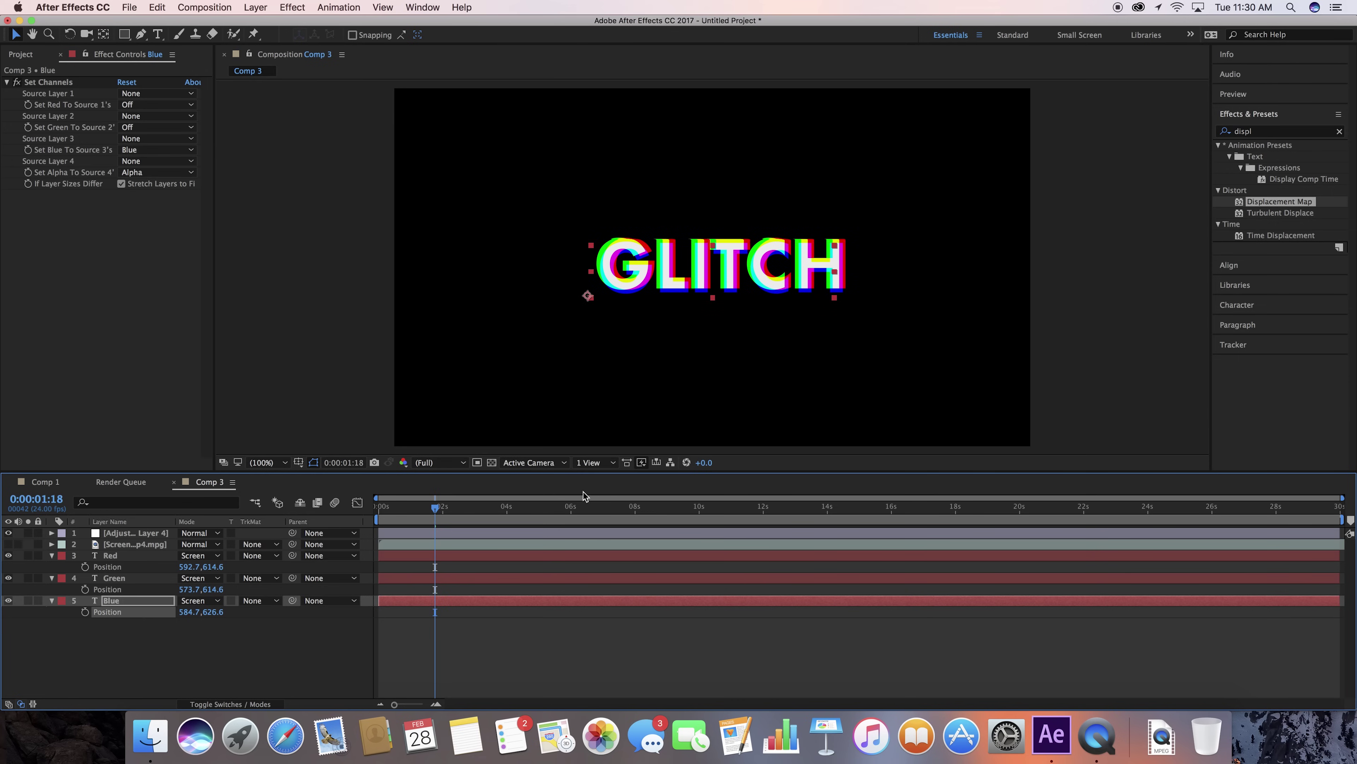
{"action": "left_click_drag", "start_coordinate": [190, 589], "coordinate": [196, 589]}
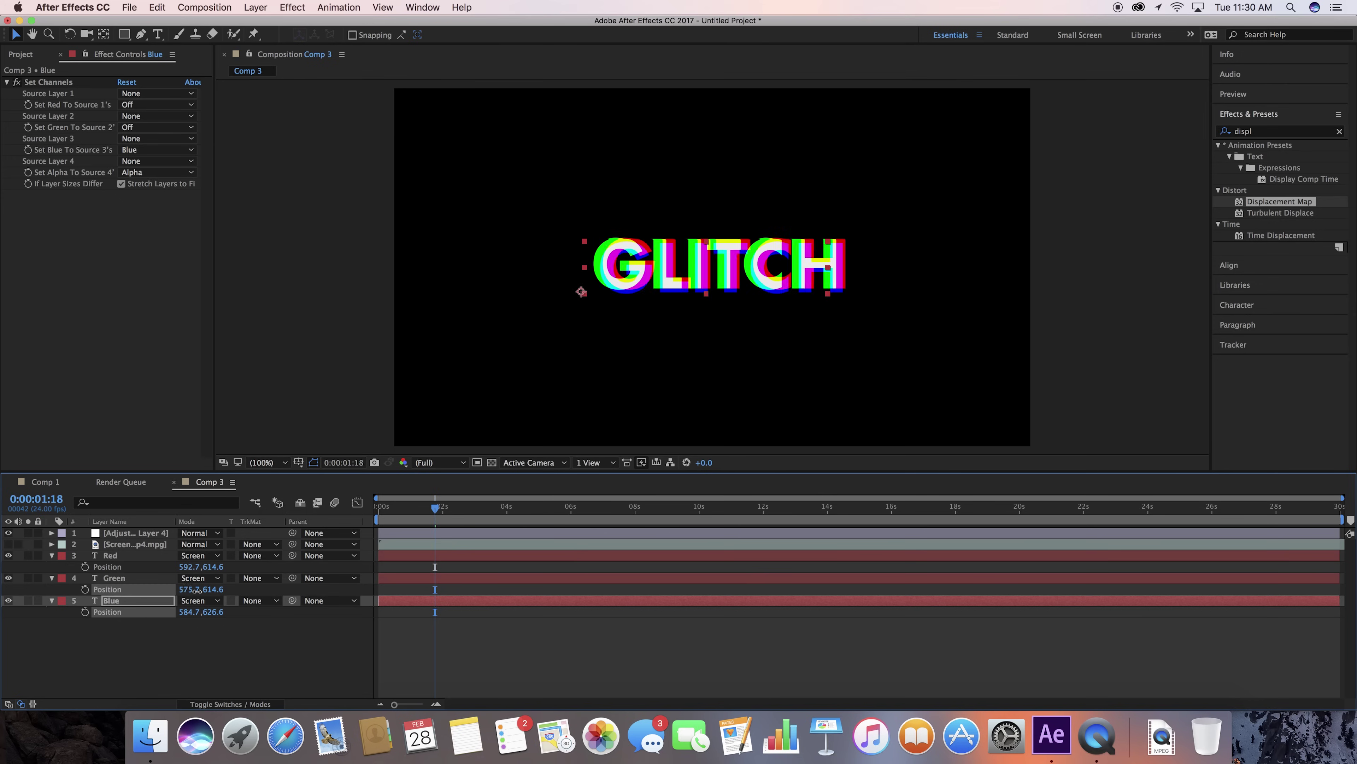
{"action": "key", "text": "space"}
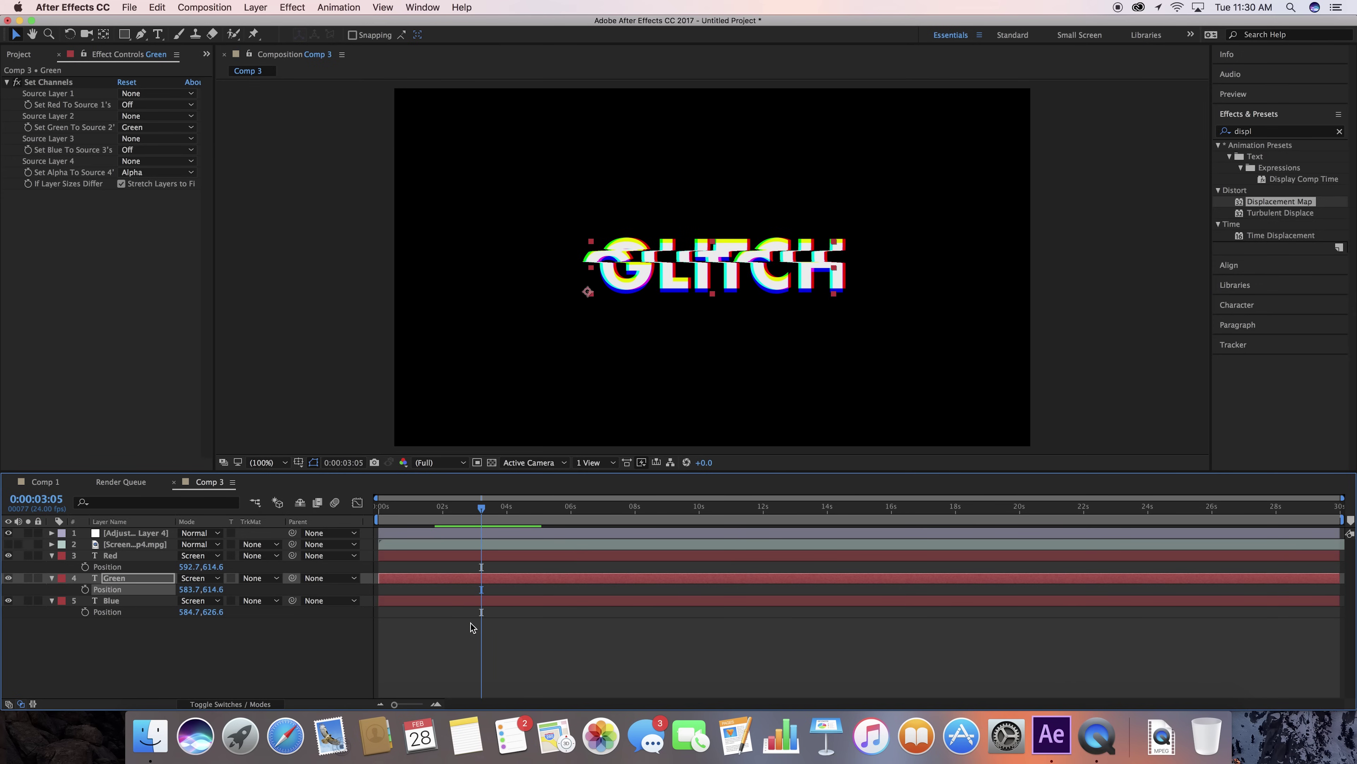